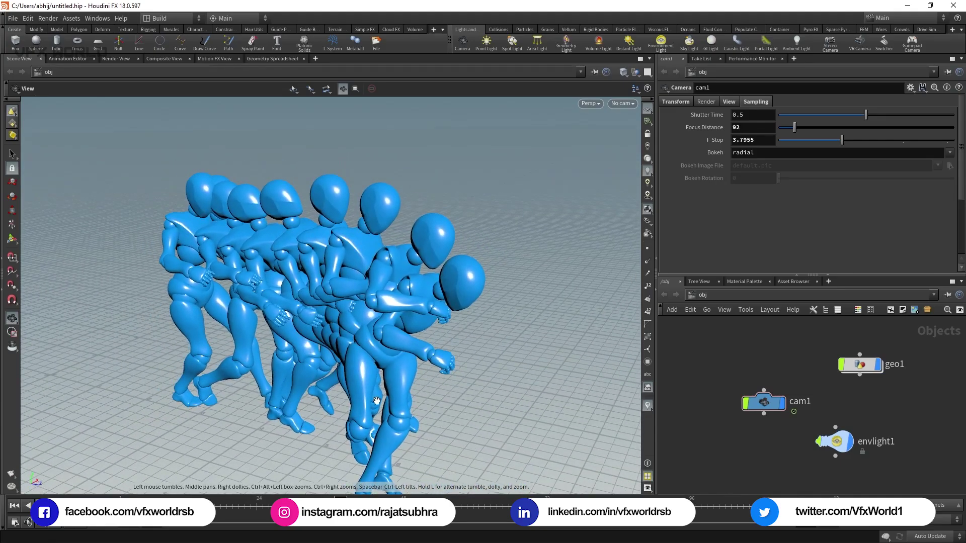
pyautogui.moveTo(328, 506); pyautogui.dragTo(257, 493)
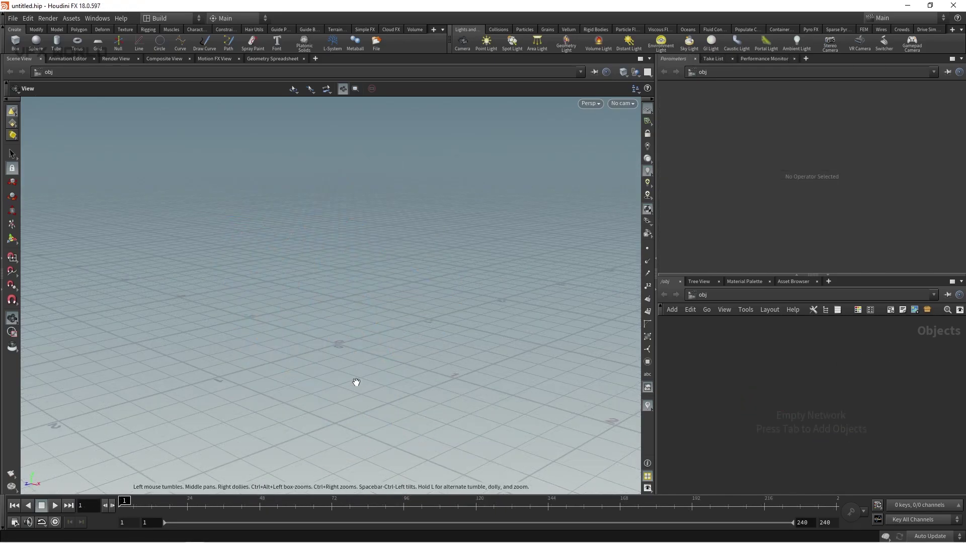
pyautogui.moveTo(362, 365)
pyautogui.mouseDown()
pyautogui.moveTo(347, 365)
pyautogui.moveTo(358, 366)
pyautogui.mouseUp()
# Enlarge the network editor slightly and create a Geometry object at object level.
pyautogui.moveTo(783, 275); pyautogui.dragTo(782, 256)
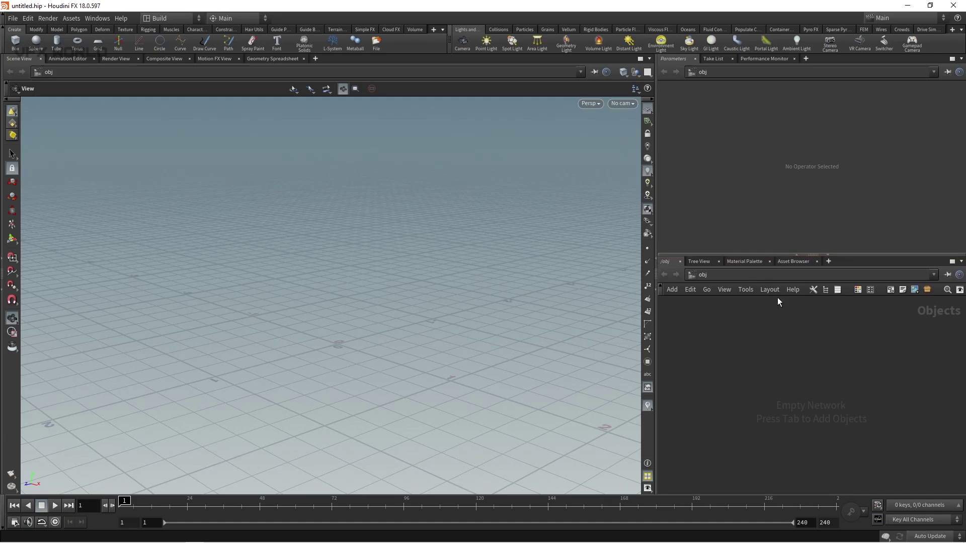
pyautogui.press('Tab')
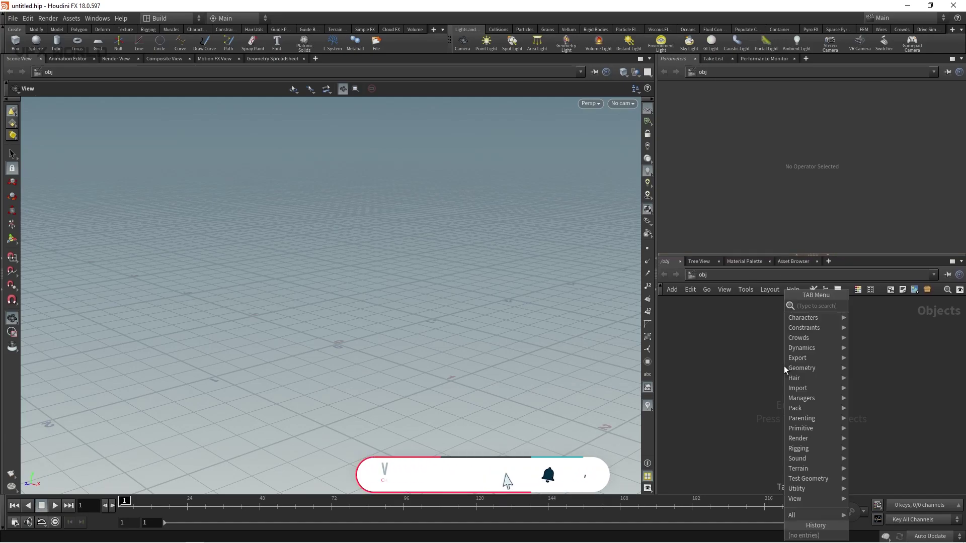
pyautogui.write('geo')
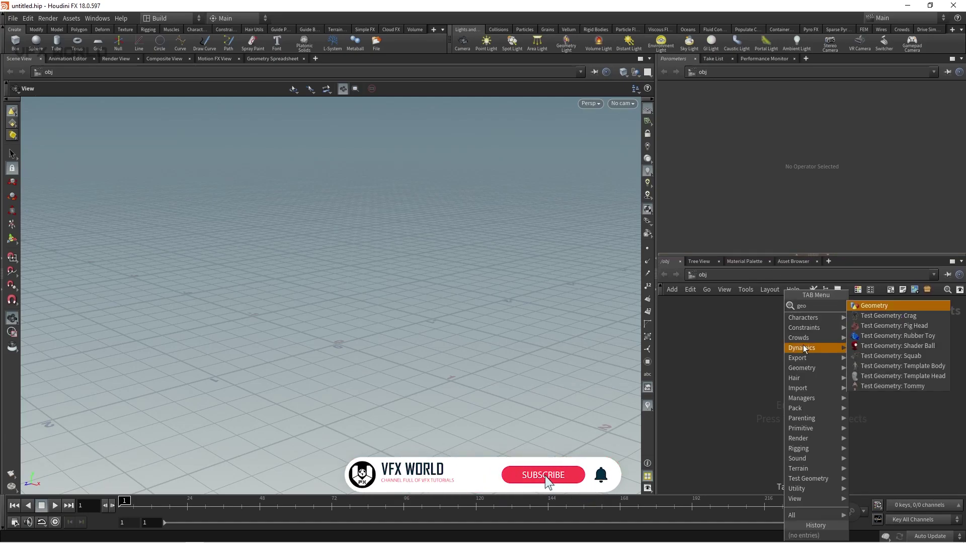
pyautogui.click(874, 306)
pyautogui.click(808, 342)
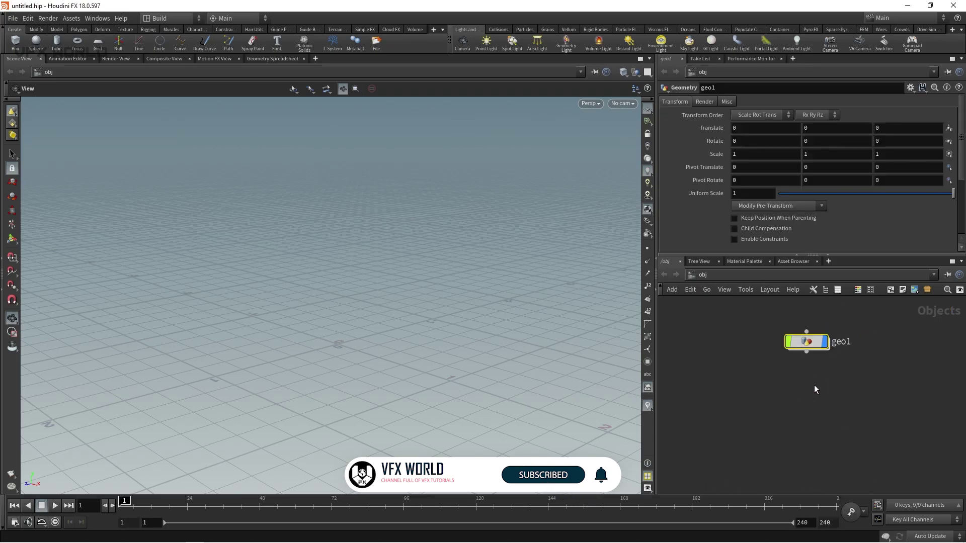
# Go inside the geo1 object and add an Alembic node that loads Walking.abc.
pyautogui.doubleClick(806, 342)
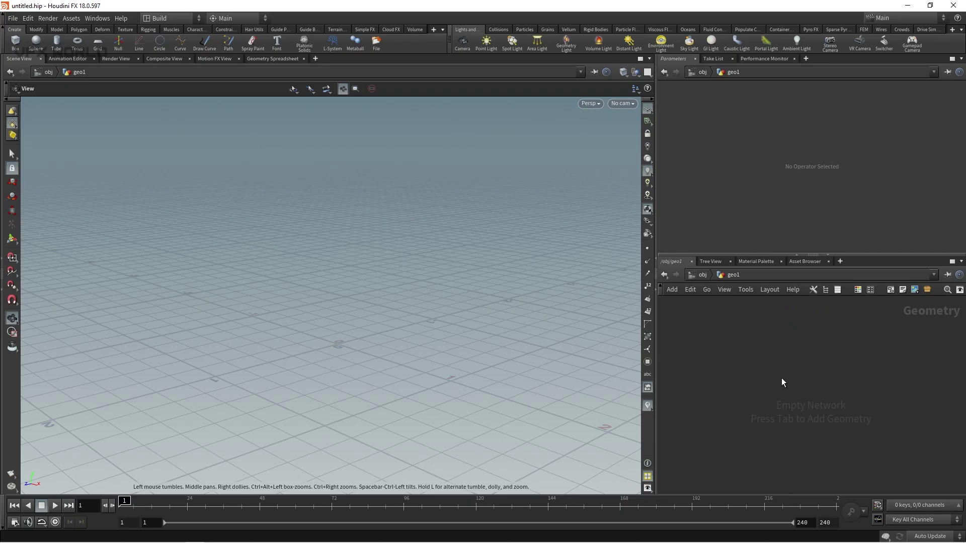
pyautogui.press('Tab')
pyautogui.write('al')
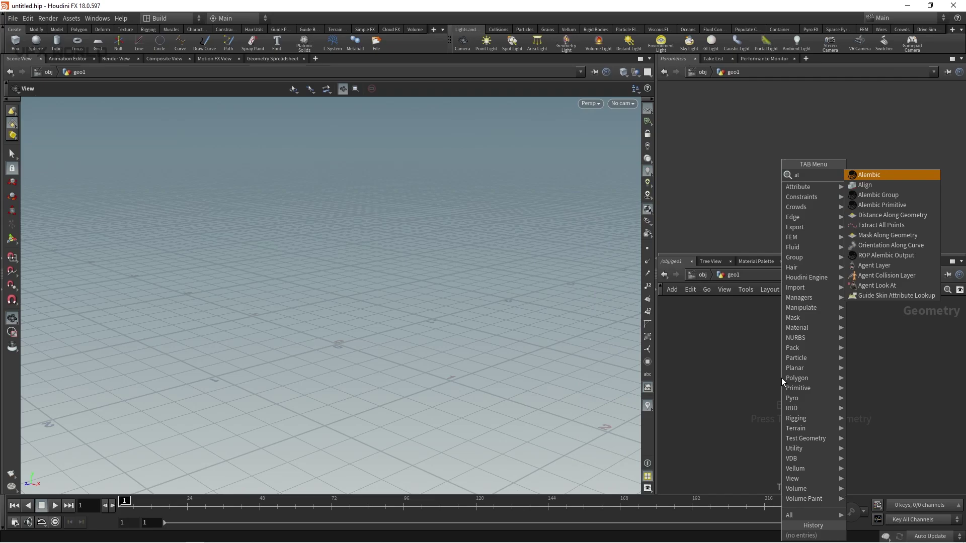
pyautogui.click(893, 187)
pyautogui.click(785, 367)
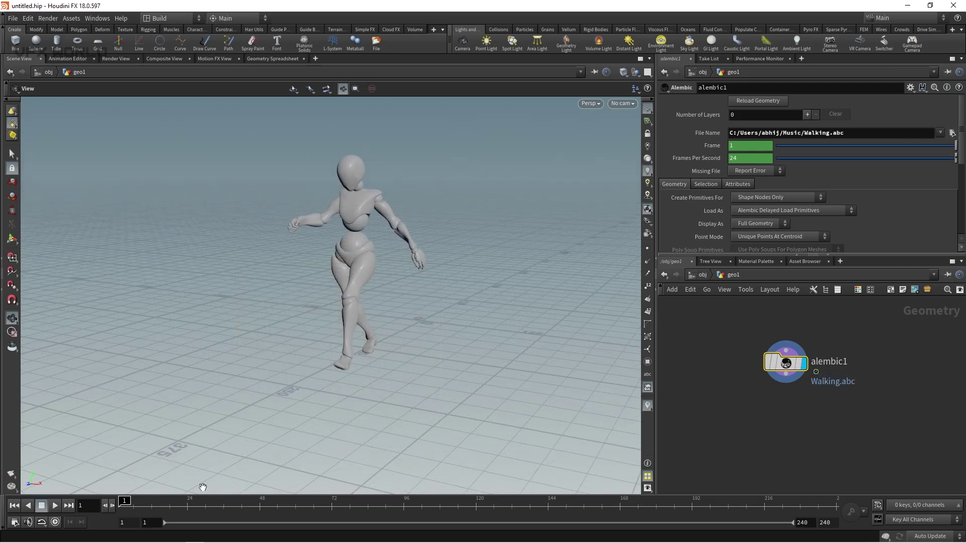
# Scrub through the imported walk animation and set the timeline's end frame to 120.
pyautogui.moveTo(127, 507)
pyautogui.mouseDown()
pyautogui.moveTo(283, 508)
pyautogui.moveTo(143, 516)
pyautogui.mouseUp()
pyautogui.moveTo(287, 370); pyautogui.dragTo(317, 354)
pyautogui.moveTo(316, 353); pyautogui.dragTo(256, 397, button='right')
pyautogui.moveTo(256, 396); pyautogui.dragTo(356, 395)
pyautogui.moveTo(435, 360); pyautogui.dragTo(340, 373, button='middle')
pyautogui.moveTo(196, 502); pyautogui.dragTo(139, 502)
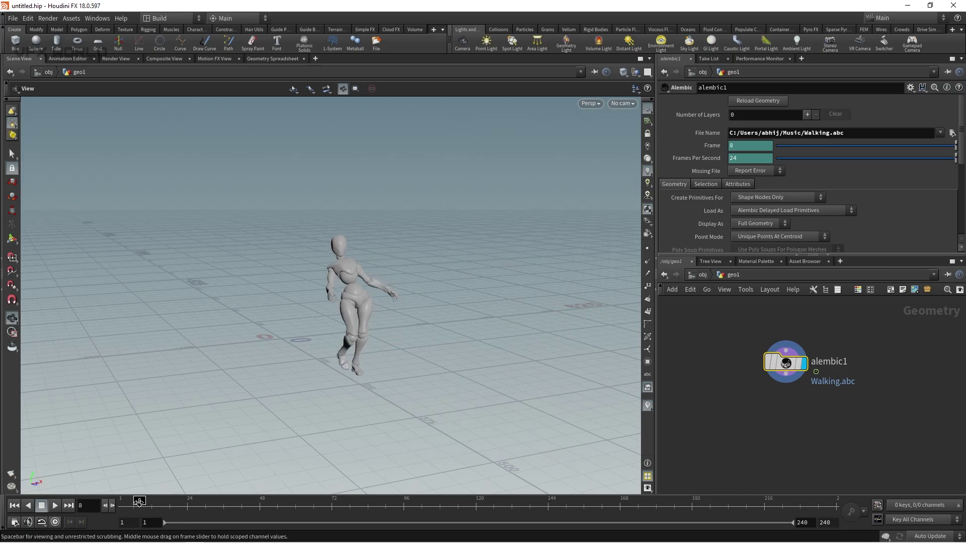
pyautogui.write('120')
pyautogui.press('Return')
# Connect a Transform node below the Alembic node, display it, and set its uniform scale to .05.
pyautogui.moveTo(752, 418); pyautogui.dragTo(764, 384, button='middle')
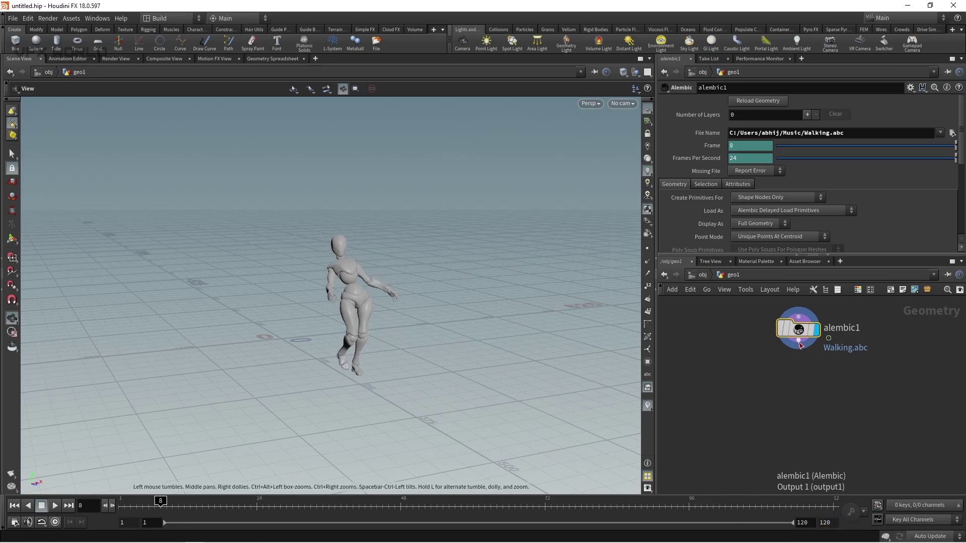
pyautogui.moveTo(798, 341); pyautogui.dragTo(802, 370)
pyautogui.click(802, 371)
pyautogui.write('tra')
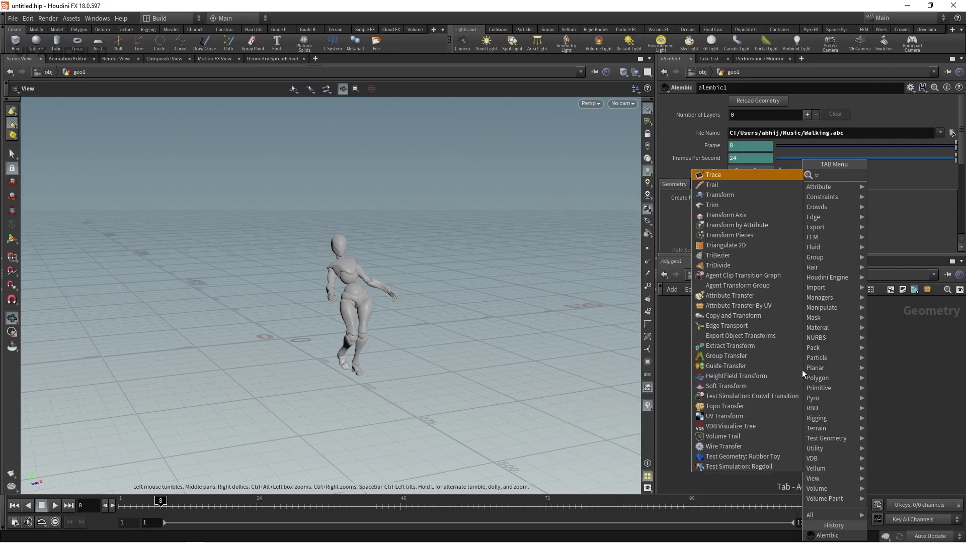
pyautogui.click(753, 197)
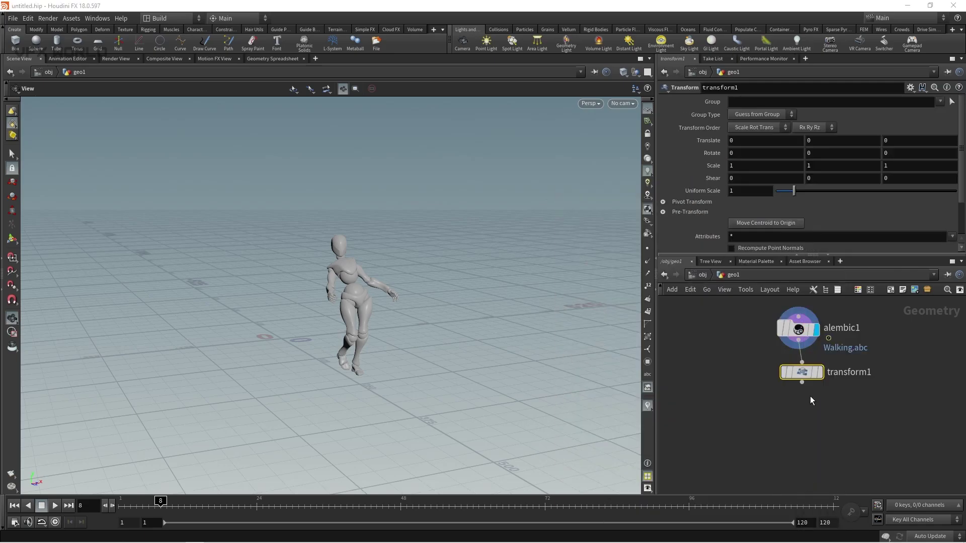
pyautogui.click(816, 372)
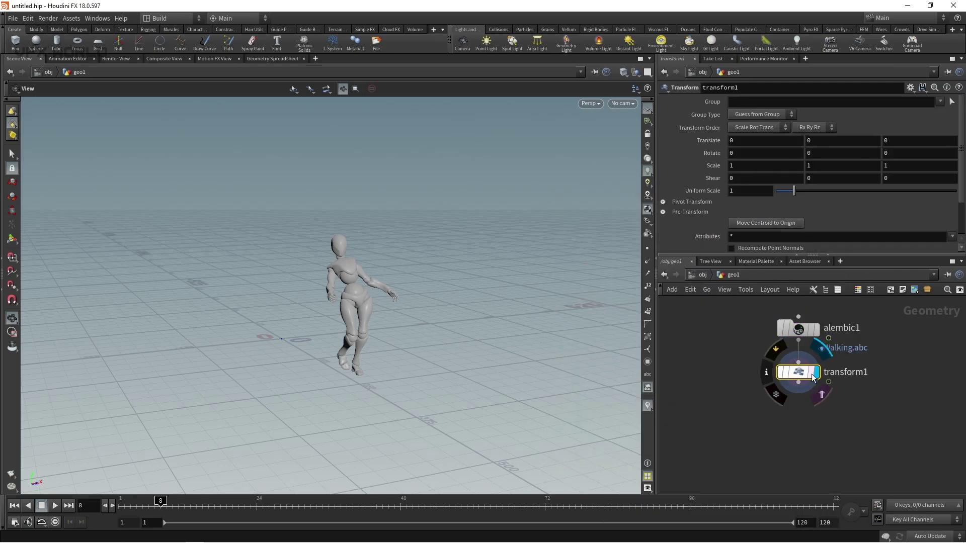
pyautogui.write('.05')
pyautogui.press('Return')
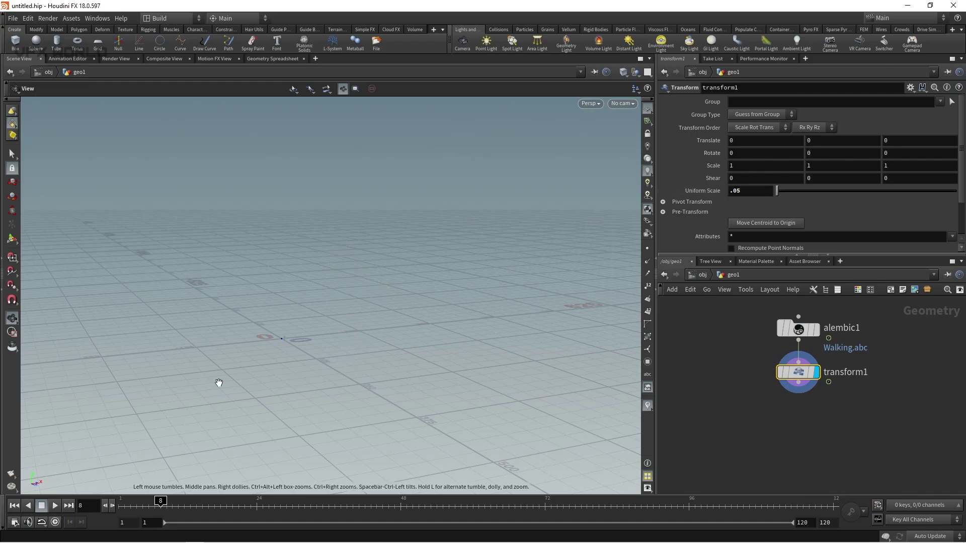
pyautogui.scroll(5, 302, 301)
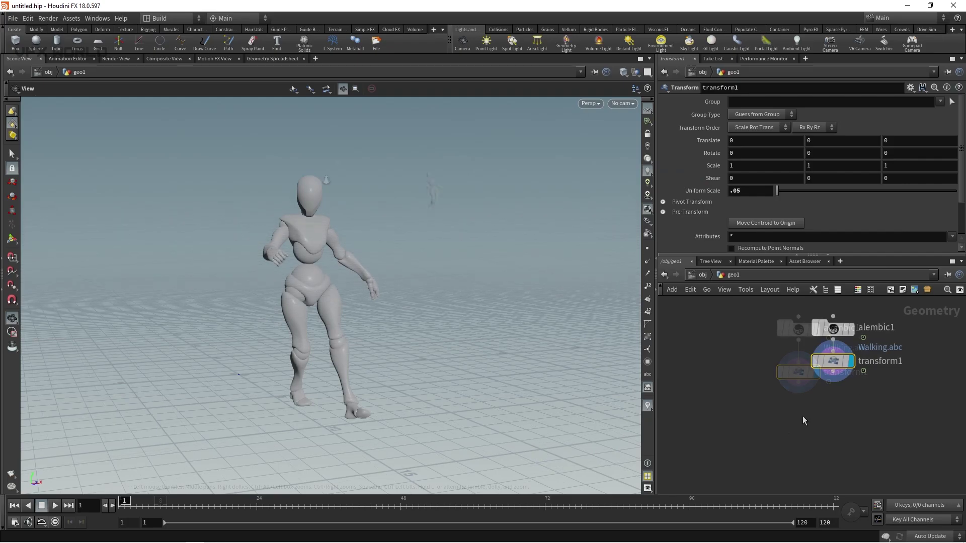
# Connect a Time Shift node to the output of the Transform node.
pyautogui.moveTo(833, 372); pyautogui.dragTo(844, 400)
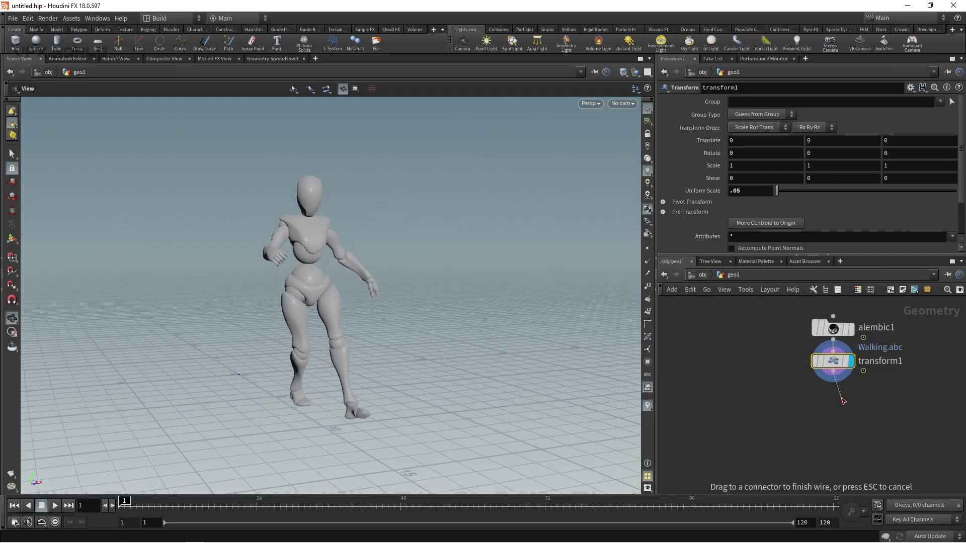
pyautogui.click(841, 397)
pyautogui.write('time')
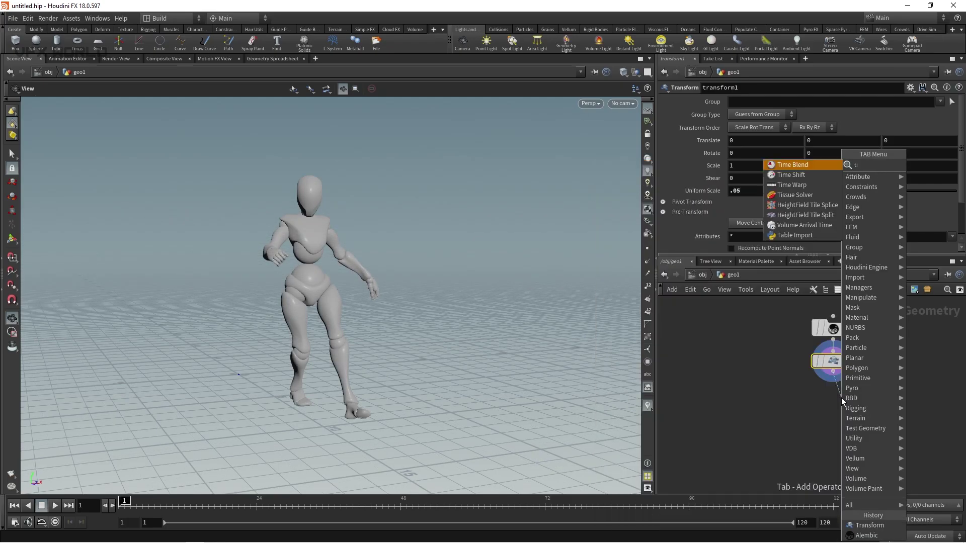
pyautogui.click(808, 176)
pyautogui.click(816, 404)
# Connect a Trail node below the Time Shift node and make it the displayed node.
pyautogui.moveTo(833, 413); pyautogui.dragTo(836, 446)
pyautogui.click(835, 445)
pyautogui.write('trail')
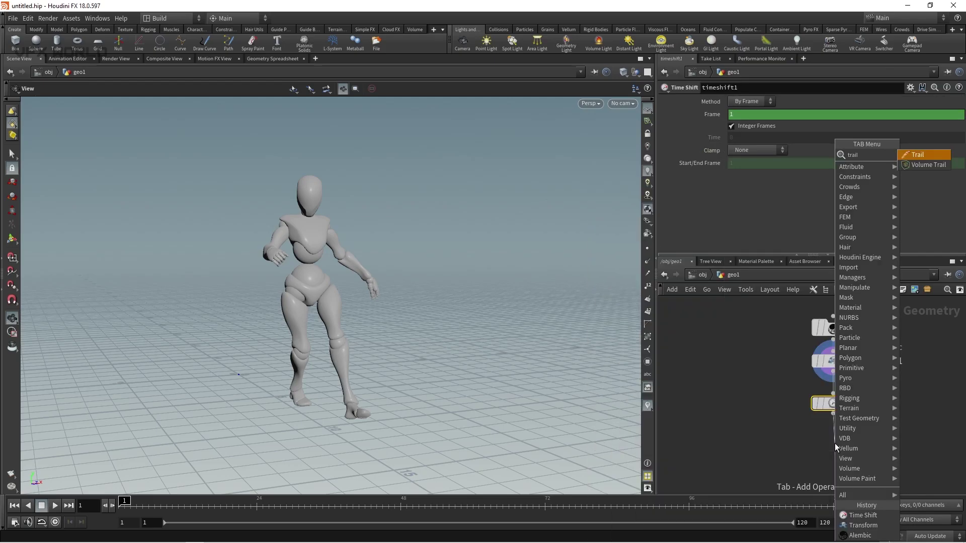
pyautogui.click(916, 155)
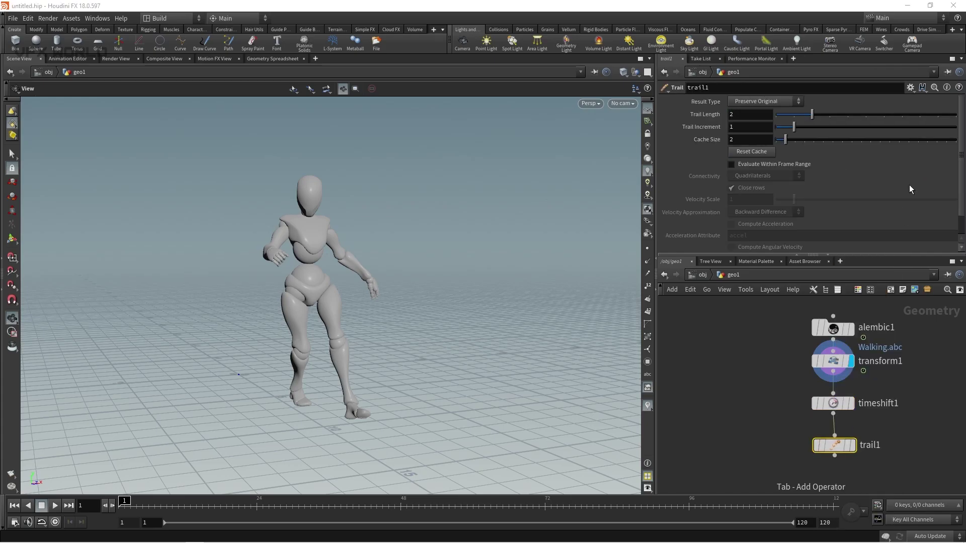
pyautogui.click(851, 445)
# Check the default trail on the walking figure and set the Trail node's trail length to 5.
pyautogui.moveTo(346, 321); pyautogui.dragTo(306, 345)
pyautogui.scroll(-3, 306, 345)
pyautogui.scroll(5, 322, 341)
pyautogui.moveTo(327, 345); pyautogui.dragTo(330, 297, button='middle')
pyautogui.moveTo(146, 503); pyautogui.dragTo(124, 502)
pyautogui.moveTo(392, 294); pyautogui.dragTo(397, 367)
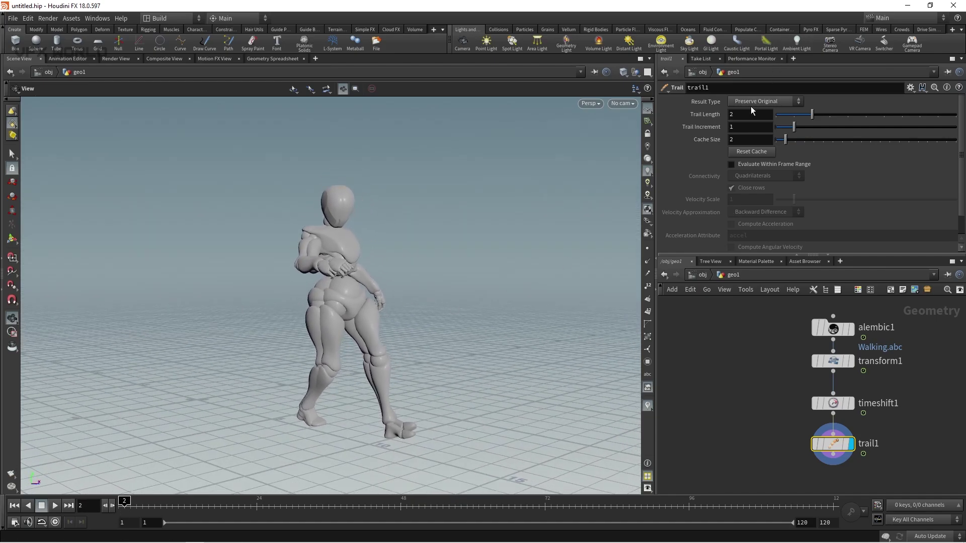
pyautogui.moveTo(745, 117); pyautogui.dragTo(706, 118)
pyautogui.write('5')
pyautogui.press('Return')
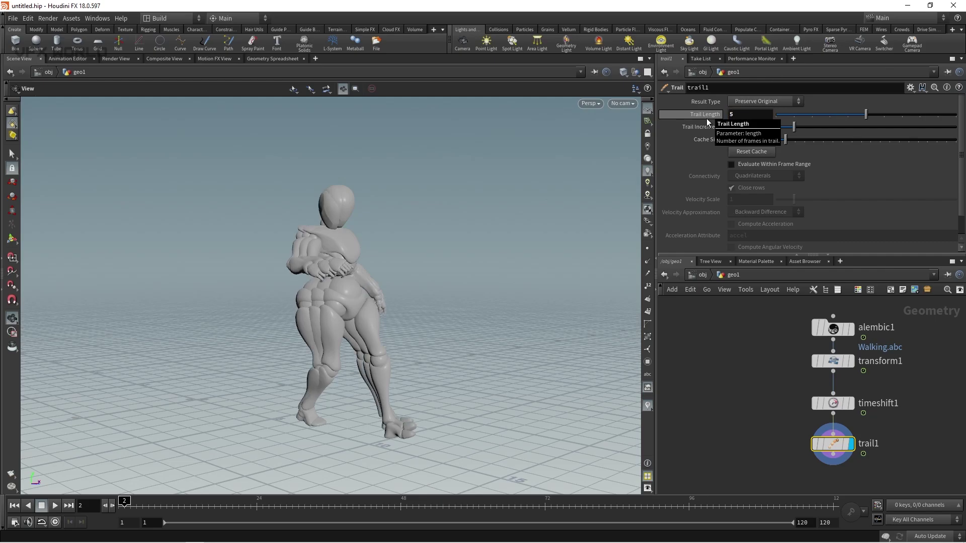
# Set the Trail node's cache size to 5 and scrub the first frames to check the trail.
pyautogui.moveTo(126, 502)
pyautogui.mouseDown()
pyautogui.moveTo(350, 492)
pyautogui.moveTo(136, 530)
pyautogui.moveTo(173, 505)
pyautogui.moveTo(276, 512)
pyautogui.moveTo(123, 530)
pyautogui.moveTo(161, 529)
pyautogui.mouseUp()
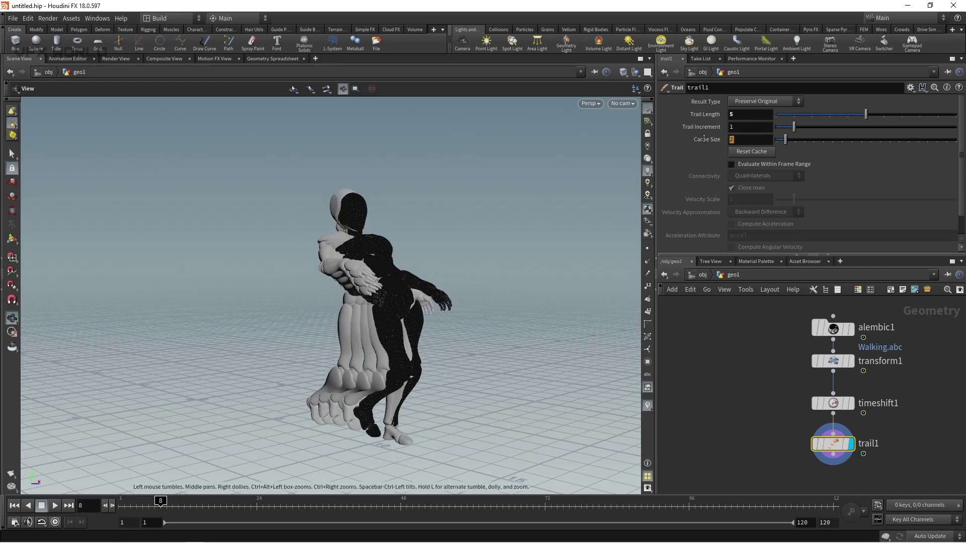
pyautogui.write('5')
pyautogui.press('Return')
pyautogui.moveTo(141, 502); pyautogui.dragTo(169, 488)
pyautogui.moveTo(282, 402); pyautogui.dragTo(398, 365)
pyautogui.moveTo(160, 500)
pyautogui.mouseDown()
pyautogui.moveTo(126, 500)
pyautogui.moveTo(155, 500)
pyautogui.mouseUp()
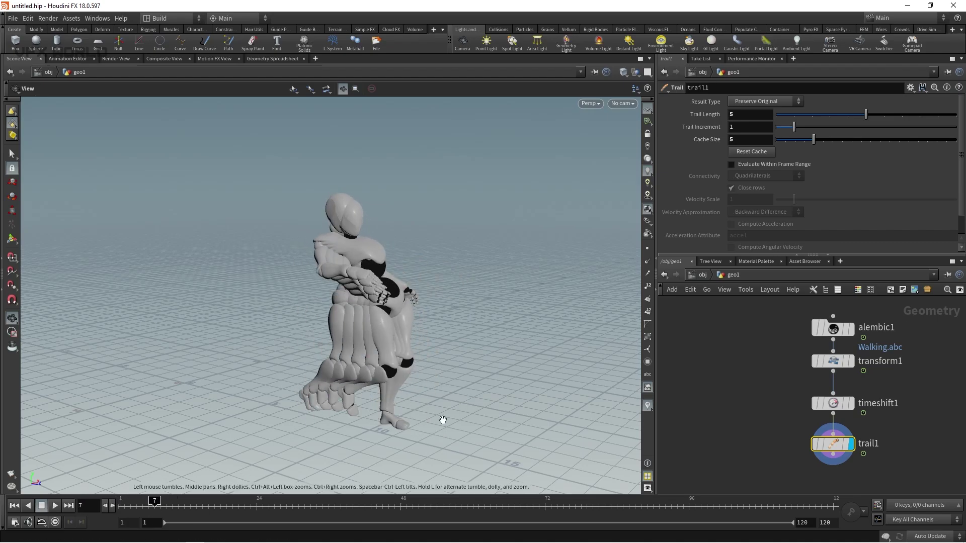
pyautogui.moveTo(155, 500)
pyautogui.mouseDown()
pyautogui.moveTo(120, 501)
pyautogui.moveTo(163, 507)
pyautogui.moveTo(144, 506)
pyautogui.mouseUp()
# Drive the Trail node's trail length with the current frame using the expression $F.
pyautogui.moveTo(775, 415); pyautogui.dragTo(801, 421, button='middle')
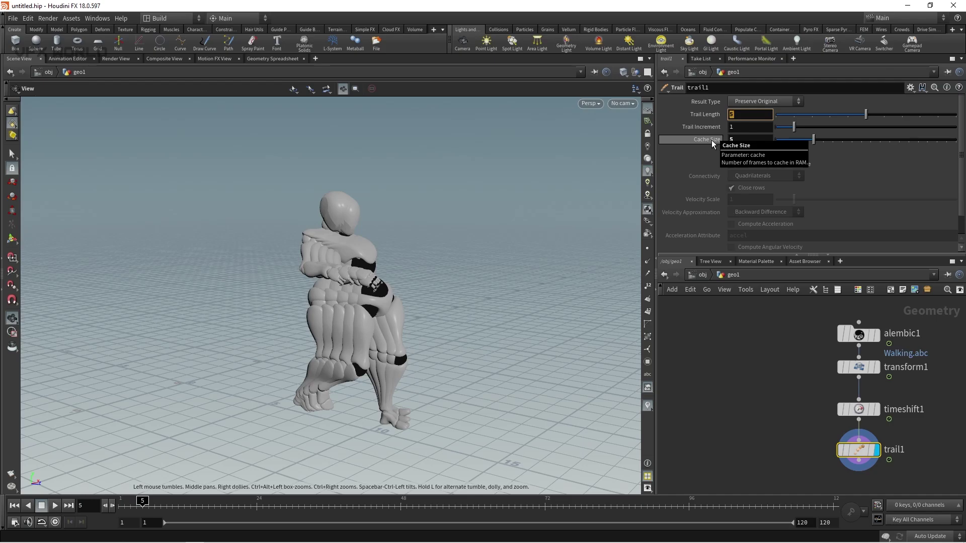
pyautogui.write('$')
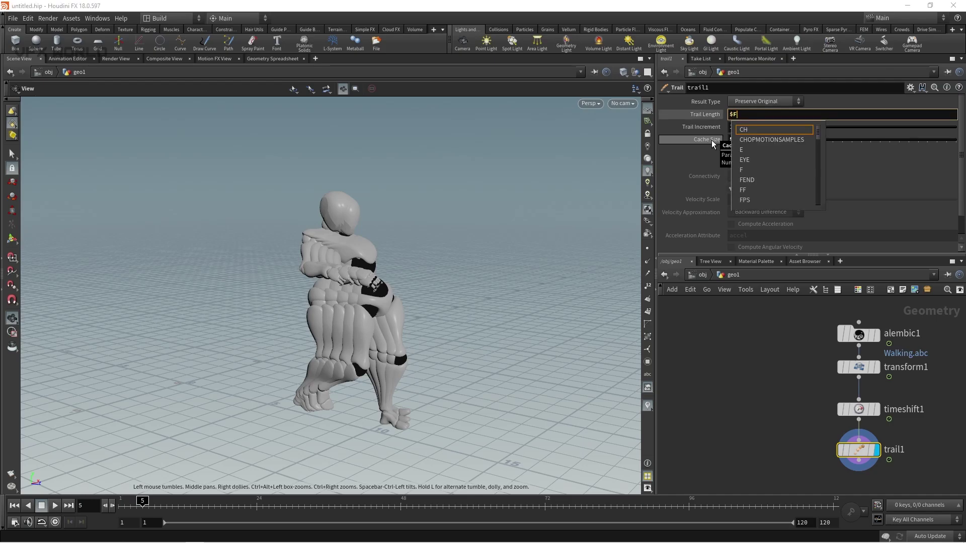
pyautogui.write('F')
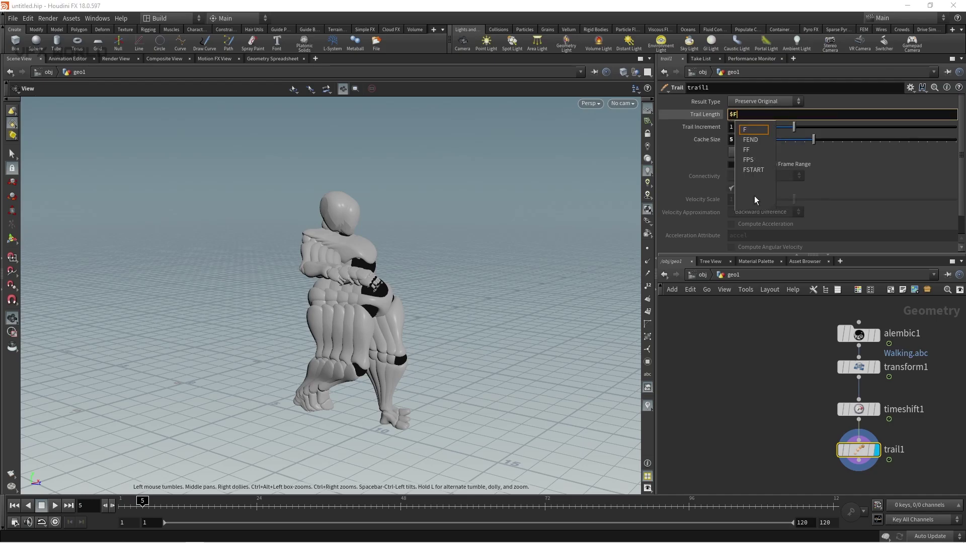
pyautogui.press('Return')
# Scrub the animation, return to the first frame and step forward to frame 21 to examine how the trail grows.
pyautogui.moveTo(144, 501); pyautogui.dragTo(297, 495)
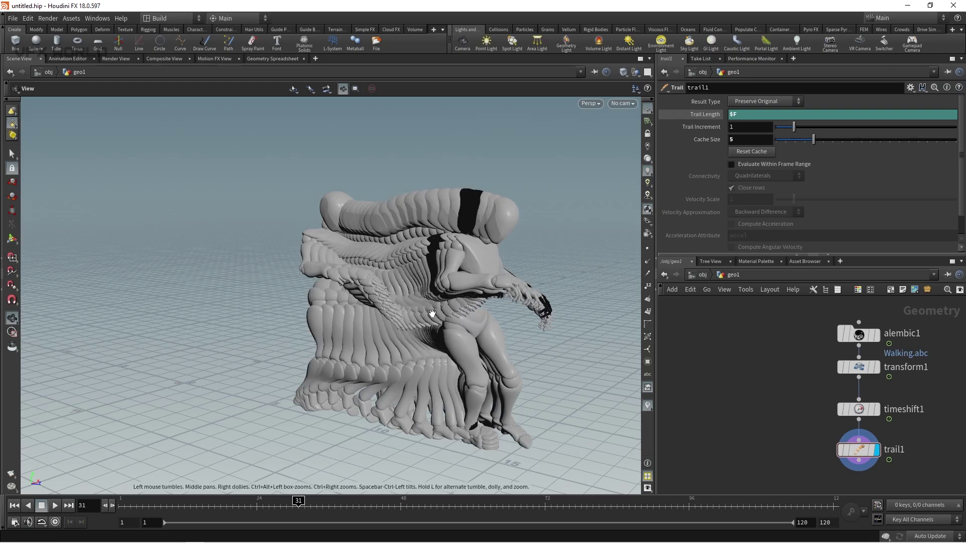
pyautogui.moveTo(448, 276); pyautogui.dragTo(442, 339, button='right')
pyautogui.moveTo(442, 339); pyautogui.dragTo(373, 342)
pyautogui.hotkey('ctrl', 'Up')
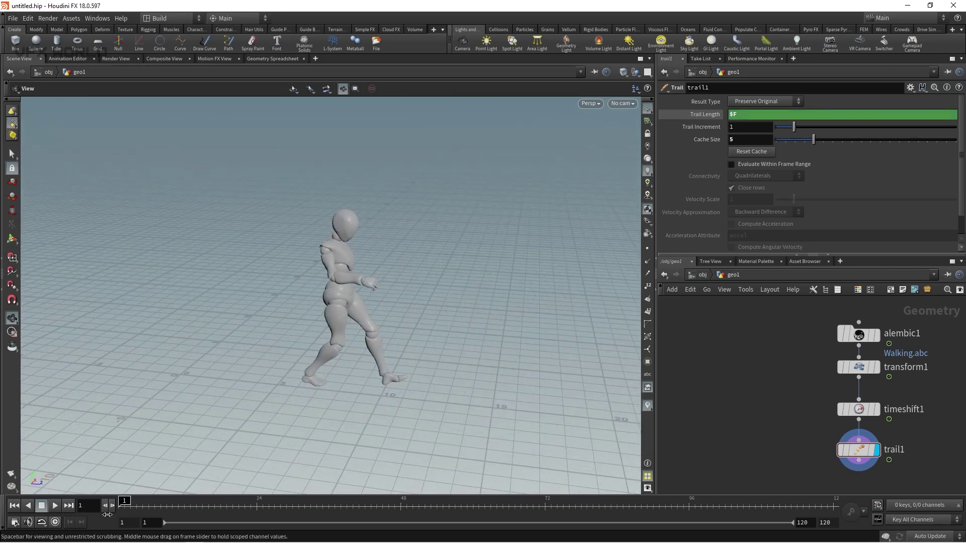
pyautogui.press('Right')
pyautogui.press('Right')
pyautogui.press('Right')
pyautogui.press('Right')
pyautogui.press('Right')
pyautogui.press('Right')
pyautogui.press('Right')
pyautogui.press('Right')
pyautogui.press('Right')
pyautogui.press('Right')
pyautogui.press('Right')
pyautogui.press('Right')
pyautogui.press('Right')
pyautogui.press('Right')
pyautogui.press('Right')
pyautogui.press('Right')
pyautogui.press('Right')
pyautogui.press('Right')
pyautogui.press('Right')
pyautogui.press('Right')
pyautogui.moveTo(403, 362); pyautogui.dragTo(318, 352)
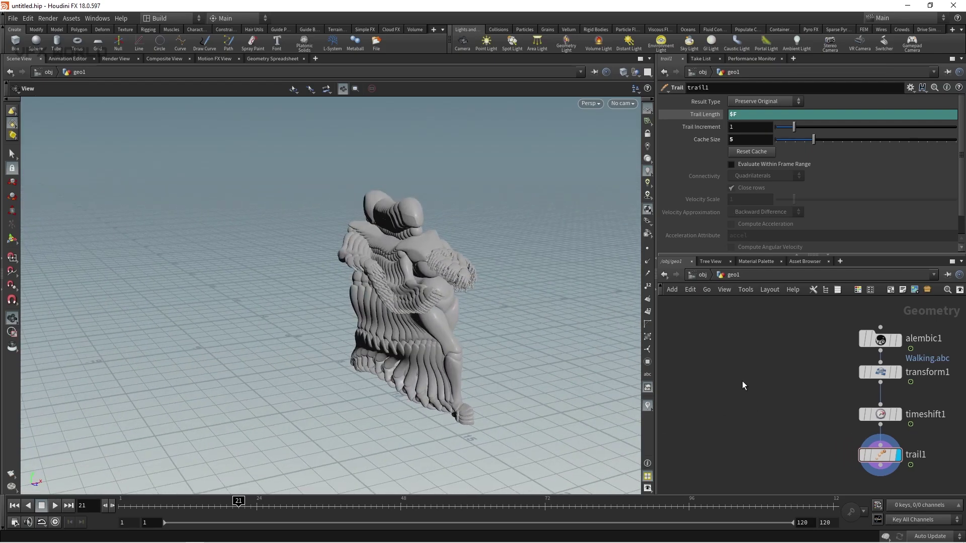
# Add a Null node in an empty area beside the node chain.
pyautogui.press('Tab')
pyautogui.write('n')
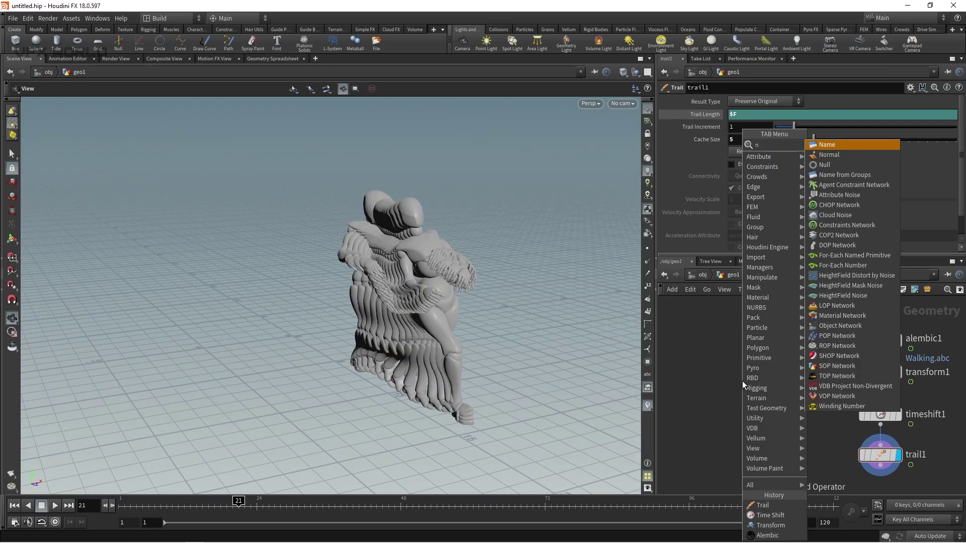
pyautogui.write('ull')
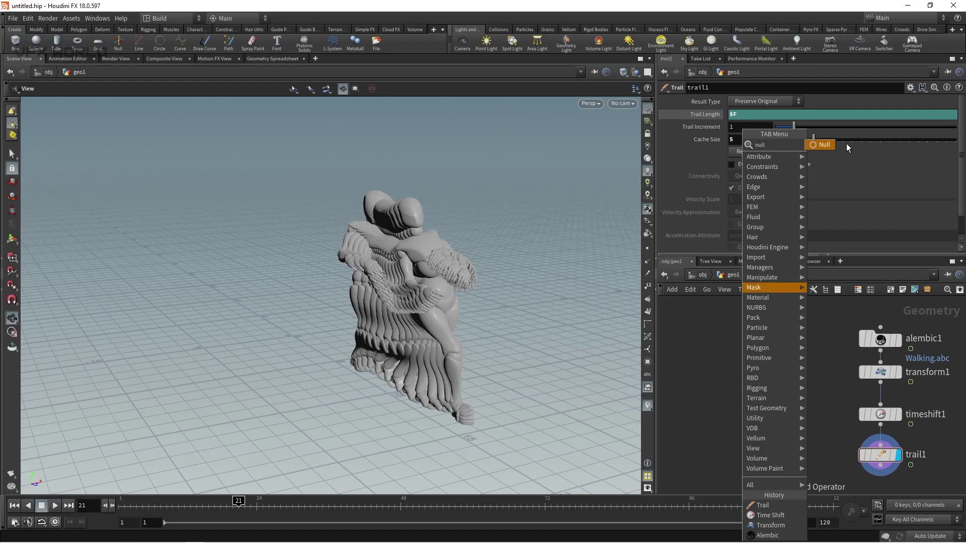
pyautogui.click(825, 145)
pyautogui.click(752, 363)
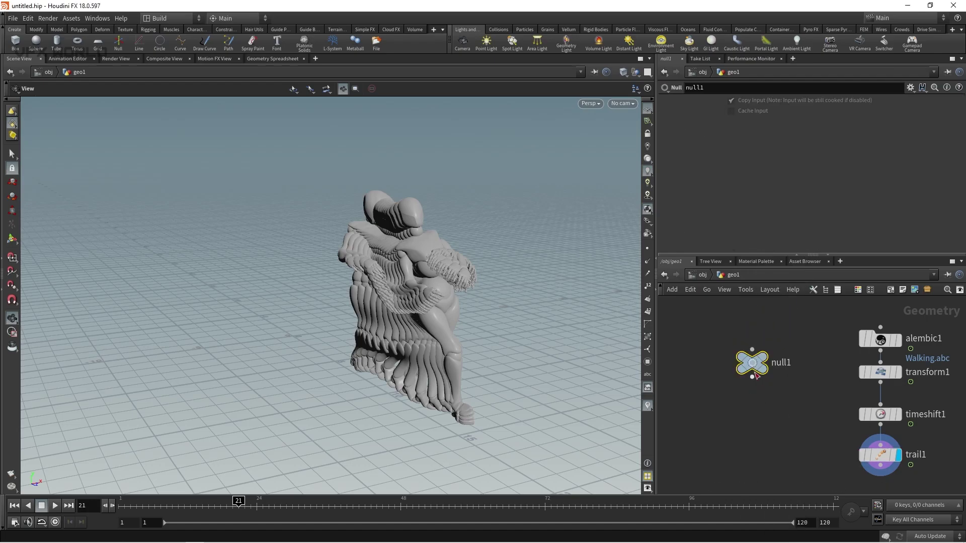
# Add a new integer parameter to the Null node in its parameter interface editor.
pyautogui.rightClick(752, 362)
pyautogui.moveTo(763, 396)
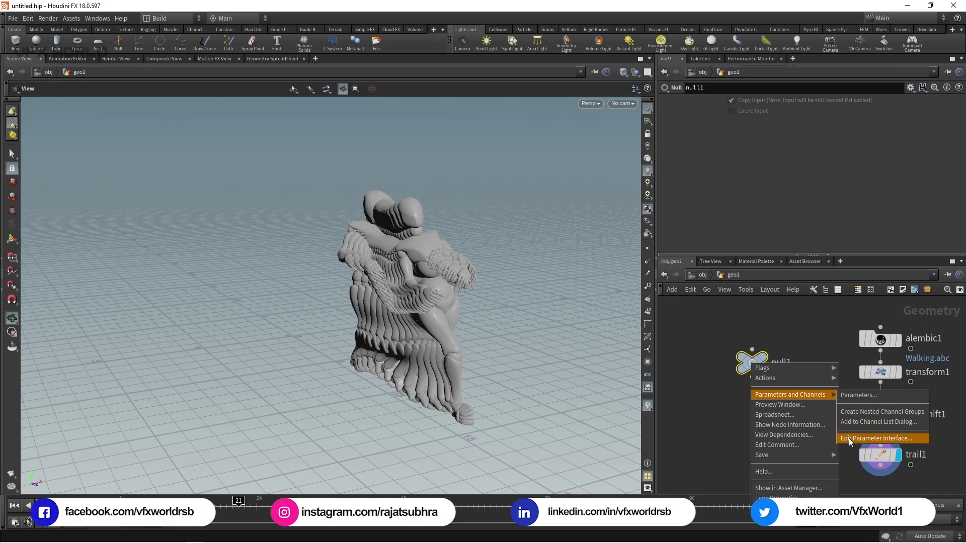
pyautogui.click(867, 441)
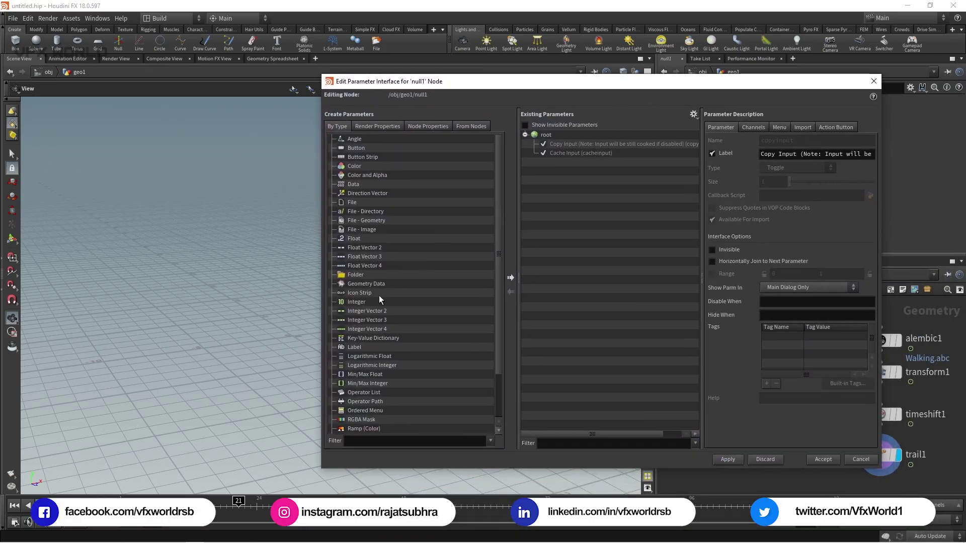
pyautogui.click(354, 302)
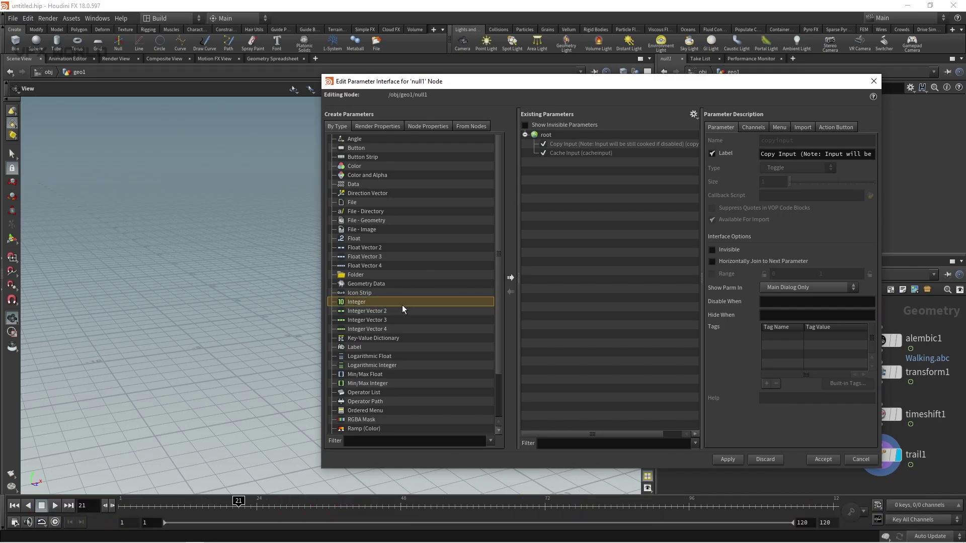
pyautogui.click(510, 279)
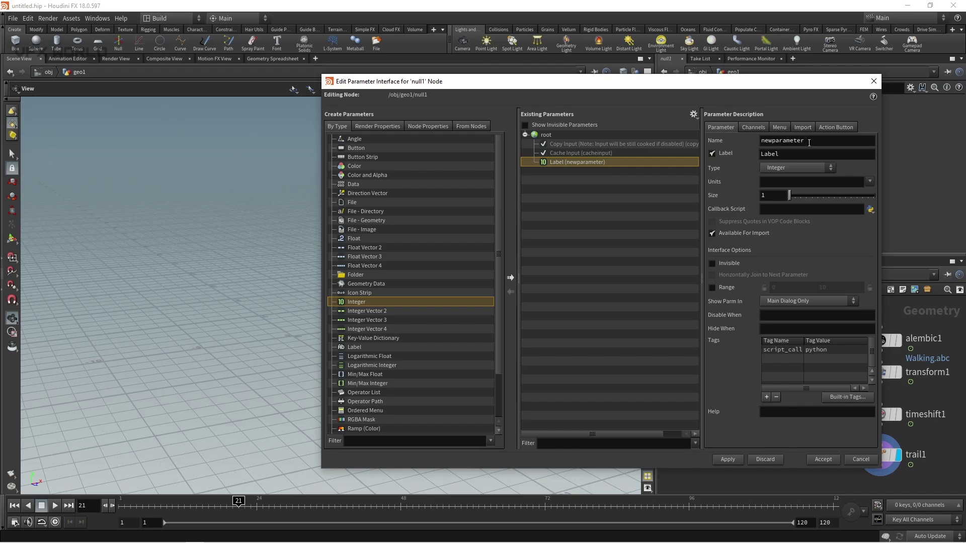
# Enable a range for the Null's new integer parameter and set it from 1 to 40.
pyautogui.click(711, 288)
pyautogui.moveTo(783, 286); pyautogui.dragTo(757, 288)
pyautogui.write('1')
pyautogui.press('Tab')
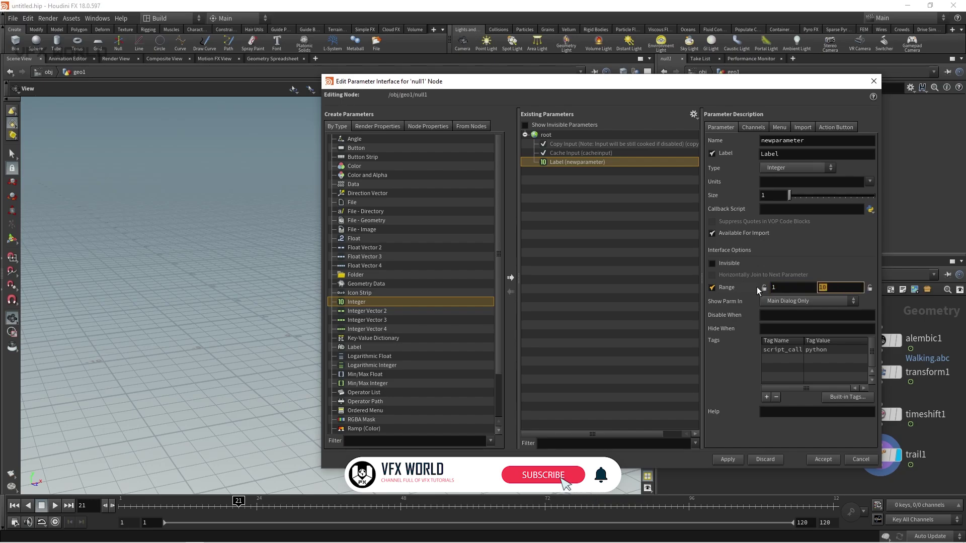
pyautogui.write('40')
# Set the integer parameter's default value to 10, then apply and accept the Null's interface changes.
pyautogui.click(759, 126)
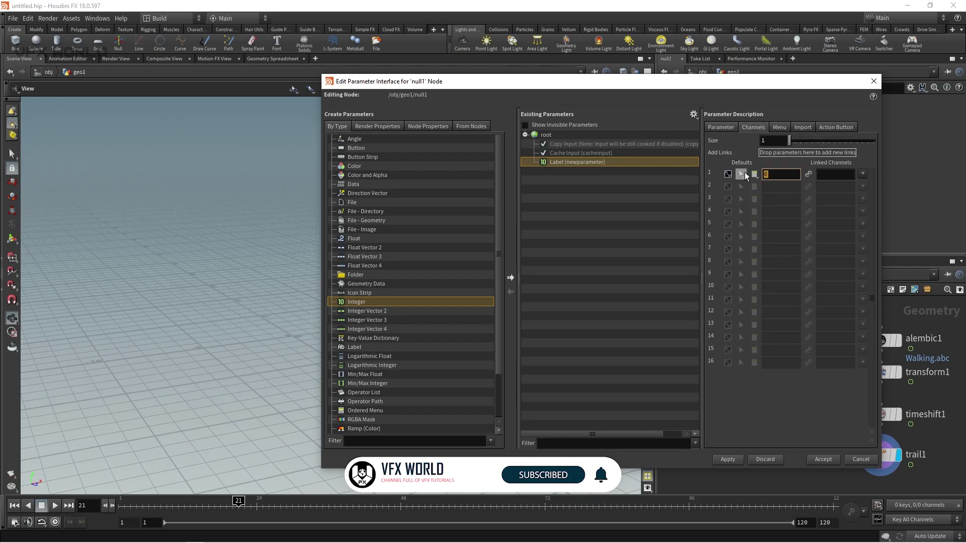
pyautogui.write('10')
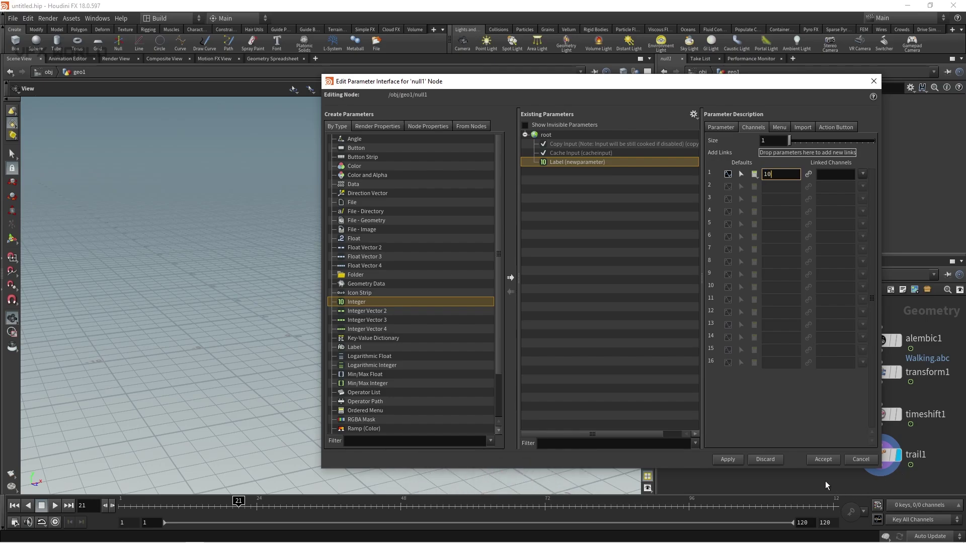
pyautogui.click(725, 459)
pyautogui.click(822, 460)
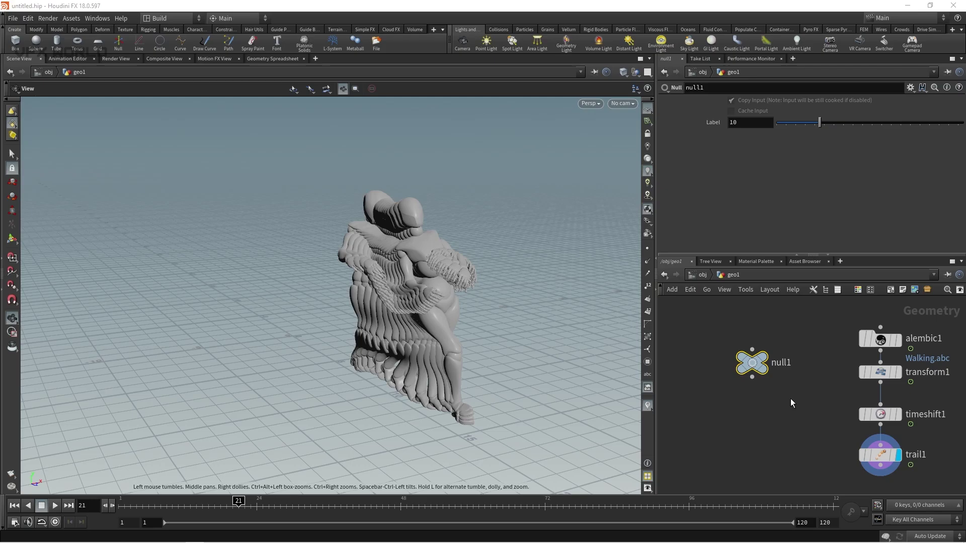
# Display and select the Time Shift node and scrub the animation to frame 14.
pyautogui.click(898, 415)
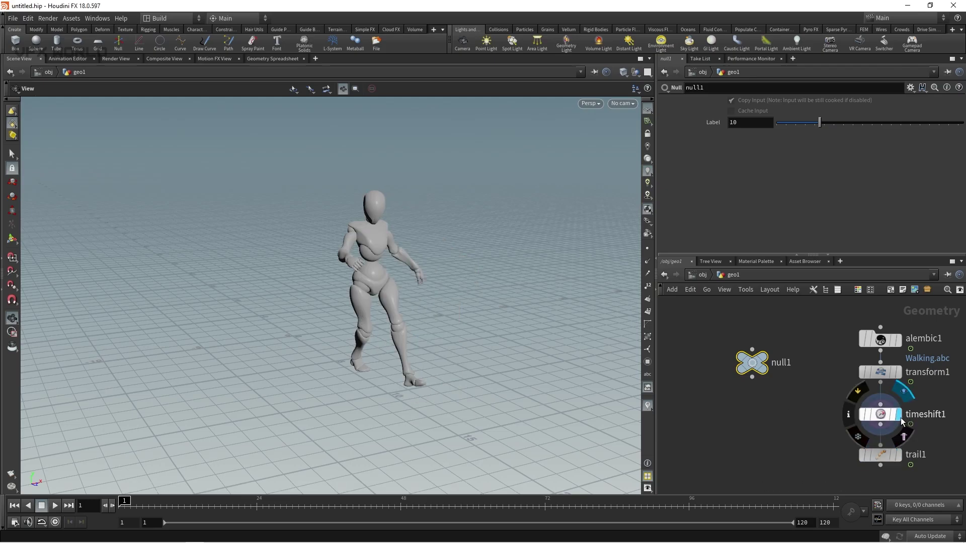
pyautogui.click(885, 414)
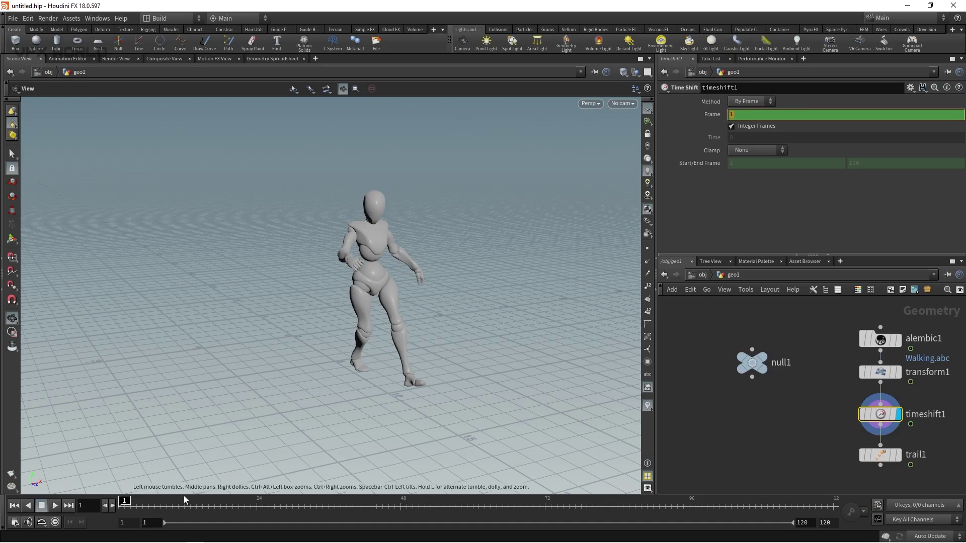
pyautogui.moveTo(123, 501); pyautogui.dragTo(196, 501)
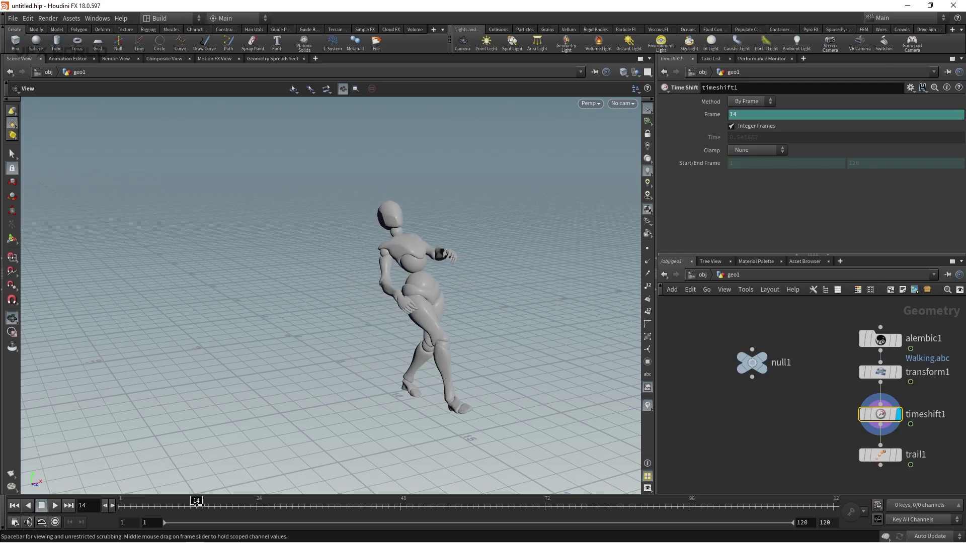
# Set the Time Shift node's frame expression to ($F/20).
pyautogui.click(714, 117)
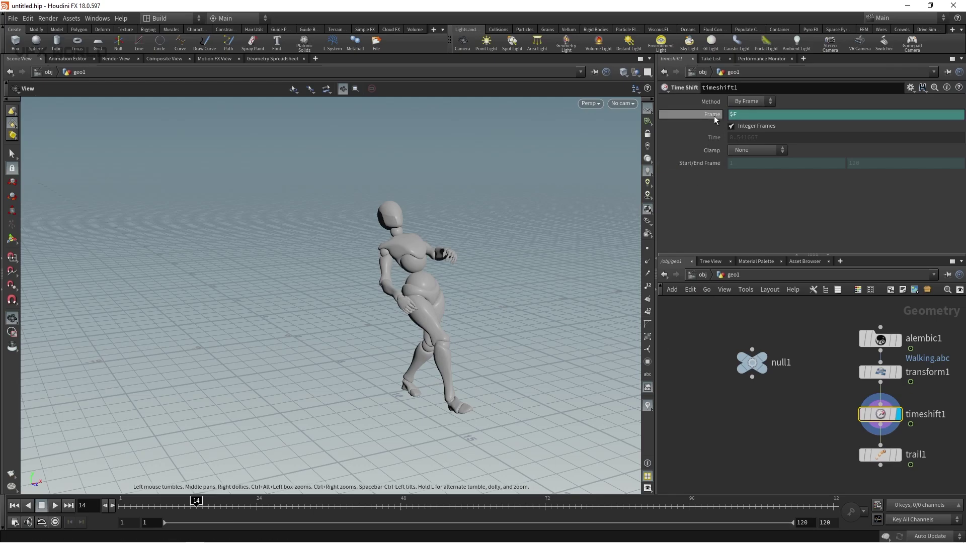
pyautogui.click(758, 116)
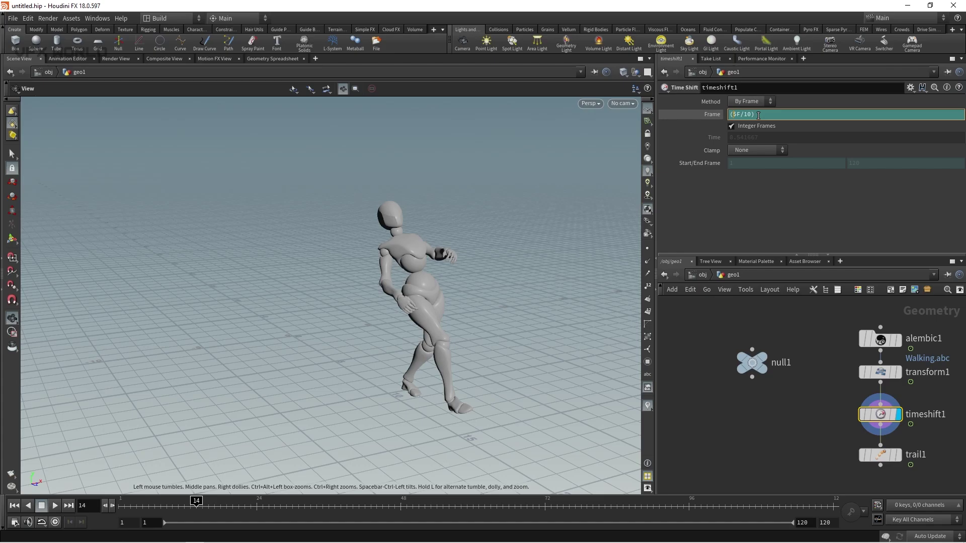
pyautogui.click(743, 115)
pyautogui.click(746, 115)
pyautogui.press('Return')
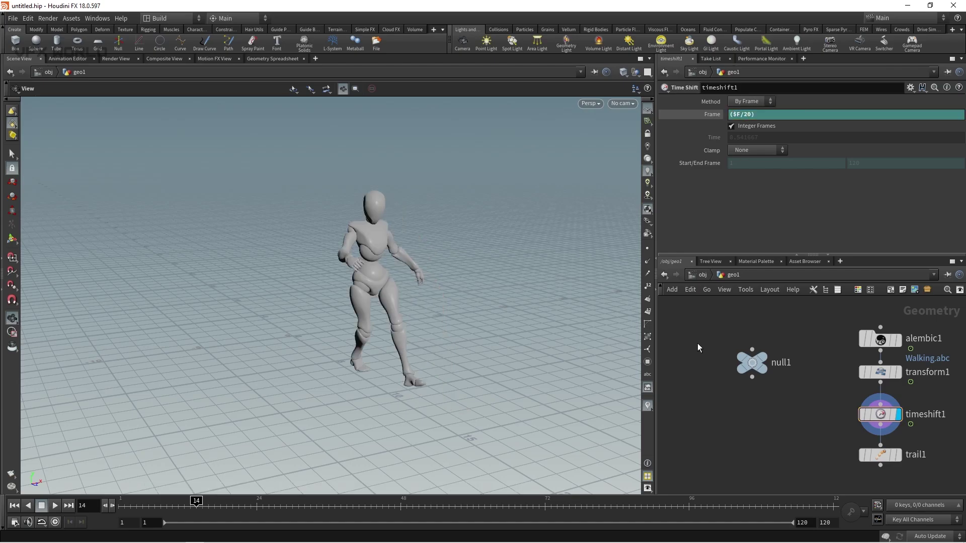
# Scrub the opening frames back to frame 1 and change the divisor in the Time Shift's frame expression to 10.
pyautogui.click(120, 505)
pyautogui.moveTo(121, 507); pyautogui.dragTo(118, 485)
pyautogui.press('BackSpace')
pyautogui.write('10')
pyautogui.press('Return')
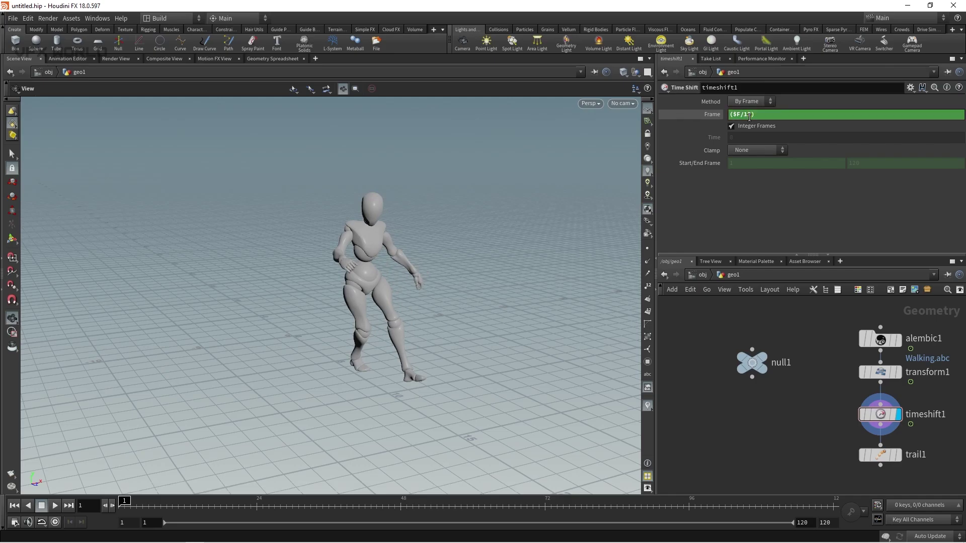
# Wrap the Time Shift's frame expression in the floor function as floor($F/10) and scrub the animation to check it.
pyautogui.moveTo(124, 506); pyautogui.dragTo(122, 528)
pyautogui.click(733, 115)
pyautogui.write('floor')
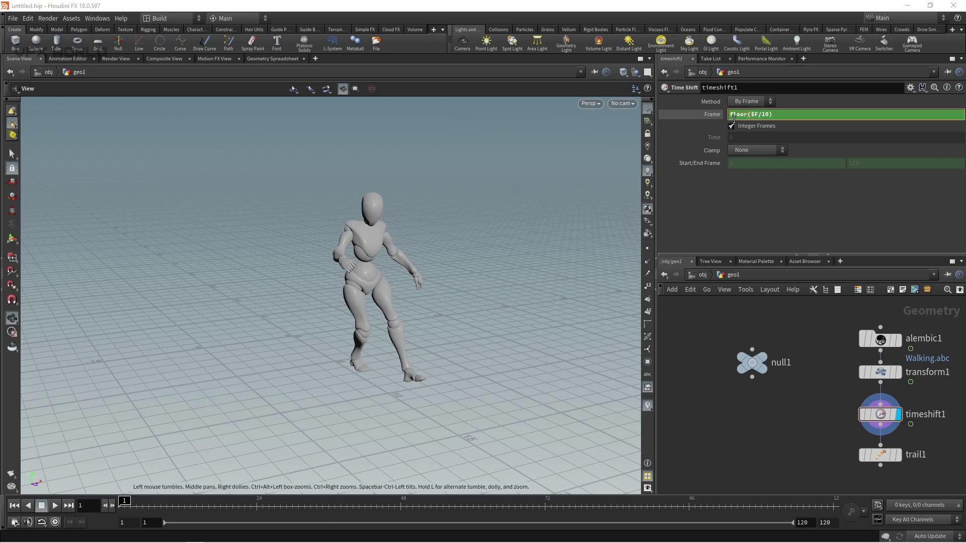
pyautogui.press('BackSpace')
pyautogui.click(759, 132)
pyautogui.moveTo(124, 501); pyautogui.dragTo(257, 503)
pyautogui.moveTo(250, 536); pyautogui.dragTo(79, 523)
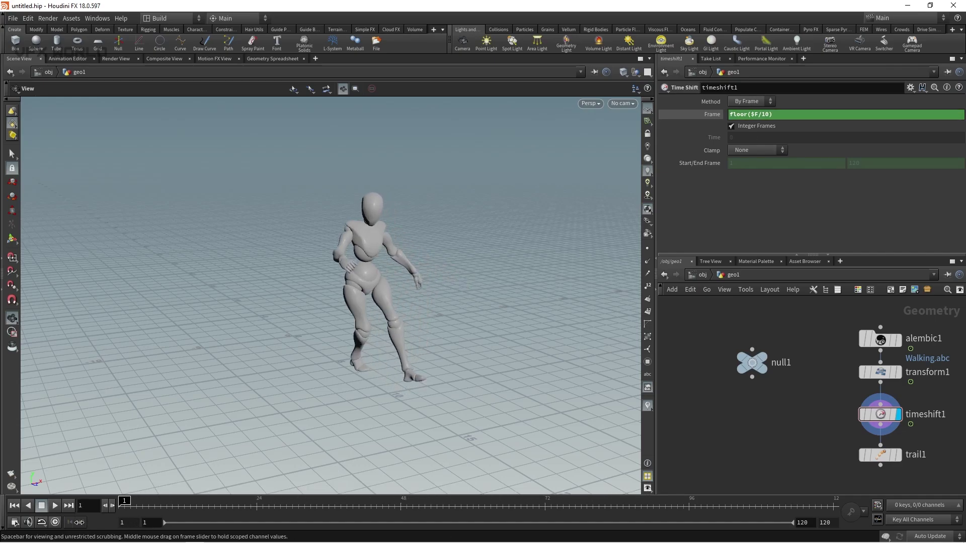
# Multiply the Time Shift's frame expression by 10 as floor($F/10) * 10 and scrub the animation to check the stepping.
pyautogui.click(794, 116)
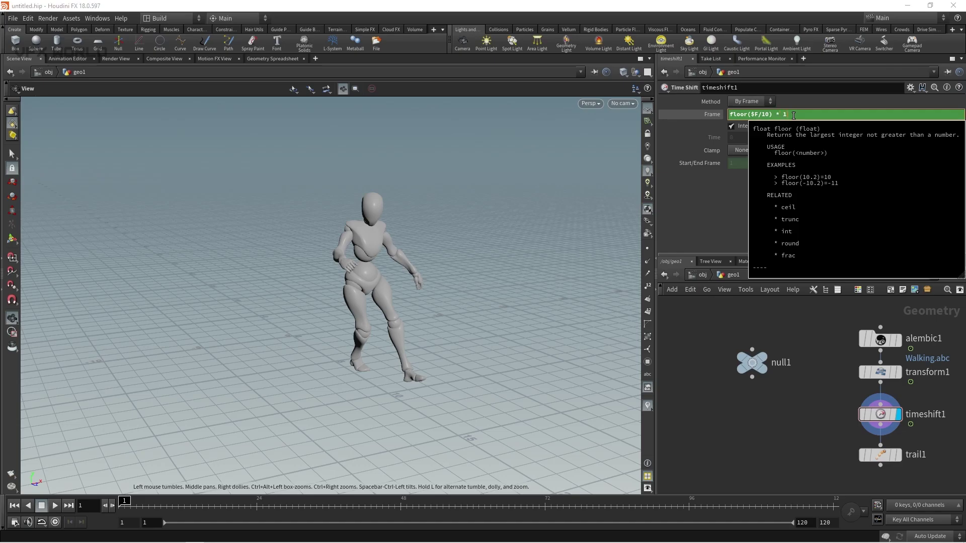
pyautogui.press('Return')
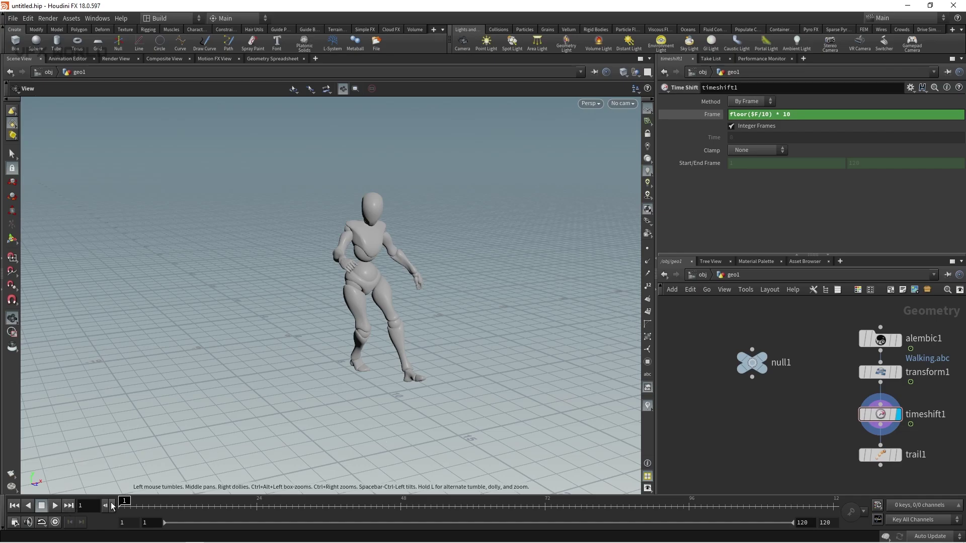
pyautogui.moveTo(125, 504)
pyautogui.mouseDown()
pyautogui.moveTo(406, 504)
pyautogui.moveTo(143, 505)
pyautogui.mouseUp()
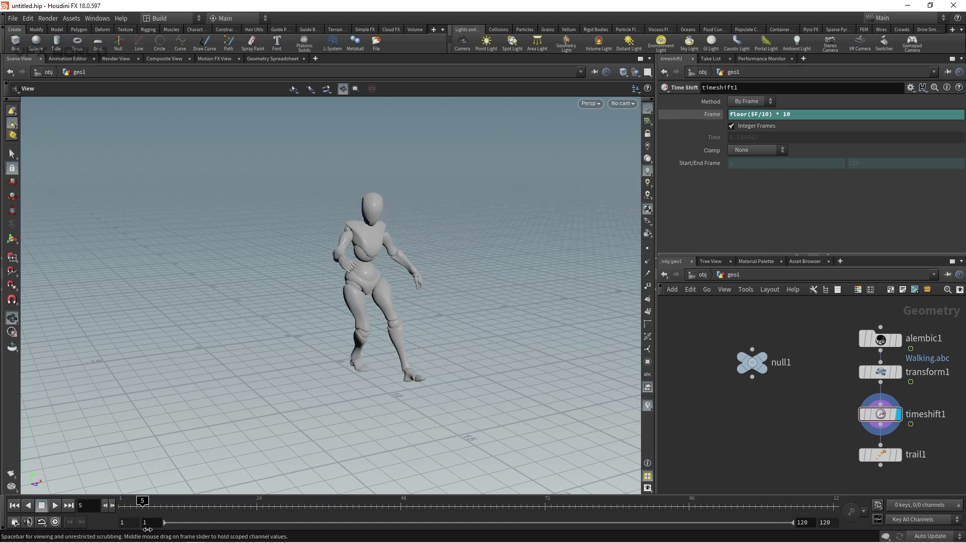
pyautogui.moveTo(344, 336); pyautogui.dragTo(333, 396, button='right')
pyautogui.moveTo(377, 350); pyautogui.dragTo(346, 350, button='middle')
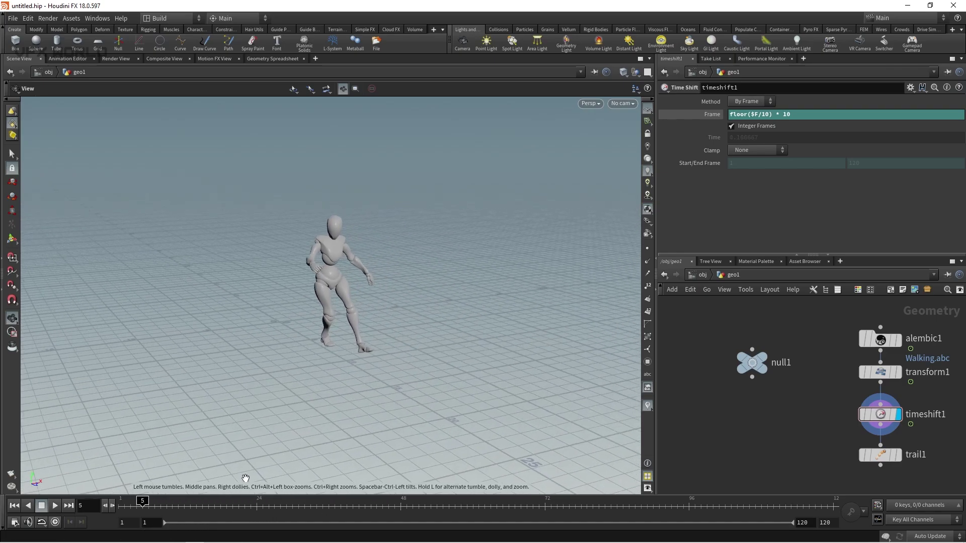
pyautogui.moveTo(143, 502); pyautogui.dragTo(59, 526)
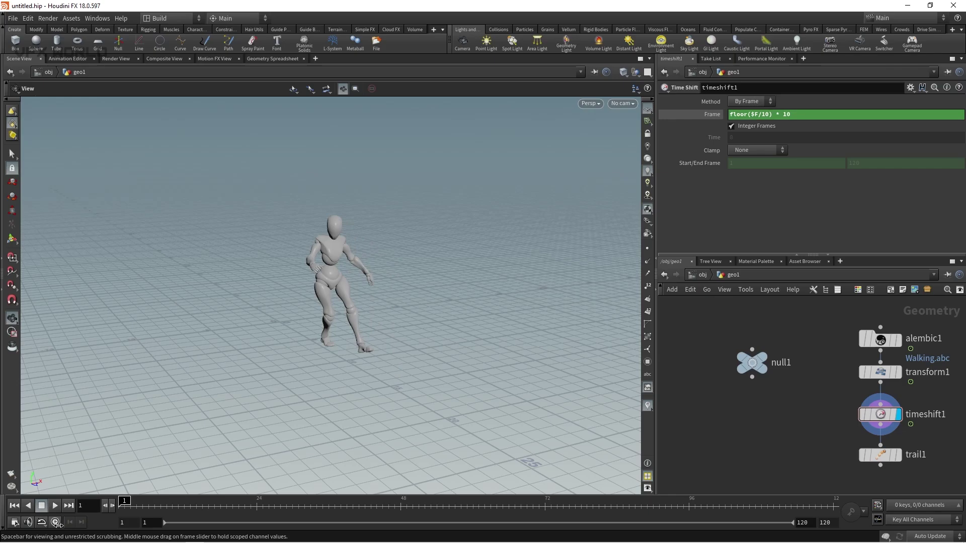
pyautogui.moveTo(166, 507); pyautogui.dragTo(123, 509)
# Compare the evaluated frame value of the Time Shift expression at frames 1 and 10.
pyautogui.click(712, 115)
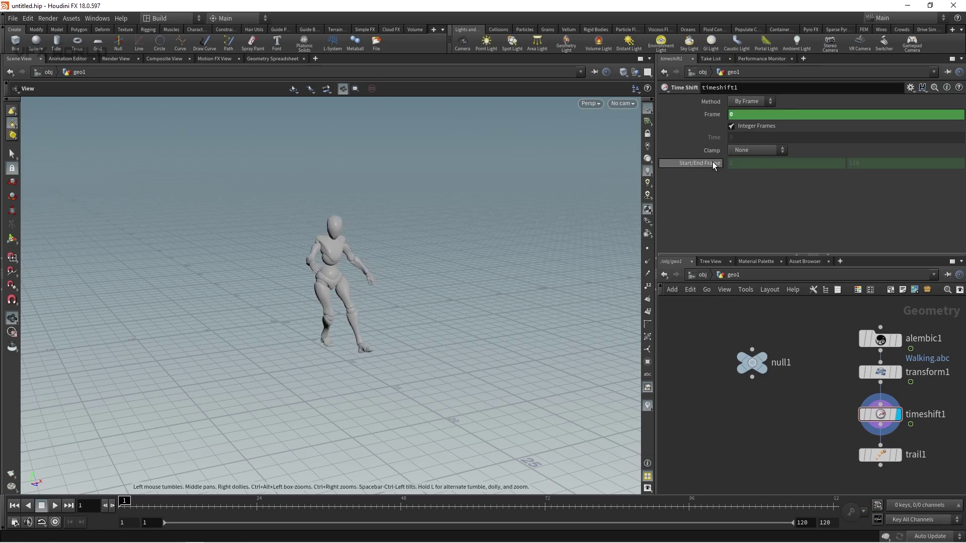
pyautogui.moveTo(126, 501); pyautogui.dragTo(173, 503)
pyautogui.moveTo(738, 114); pyautogui.dragTo(720, 118)
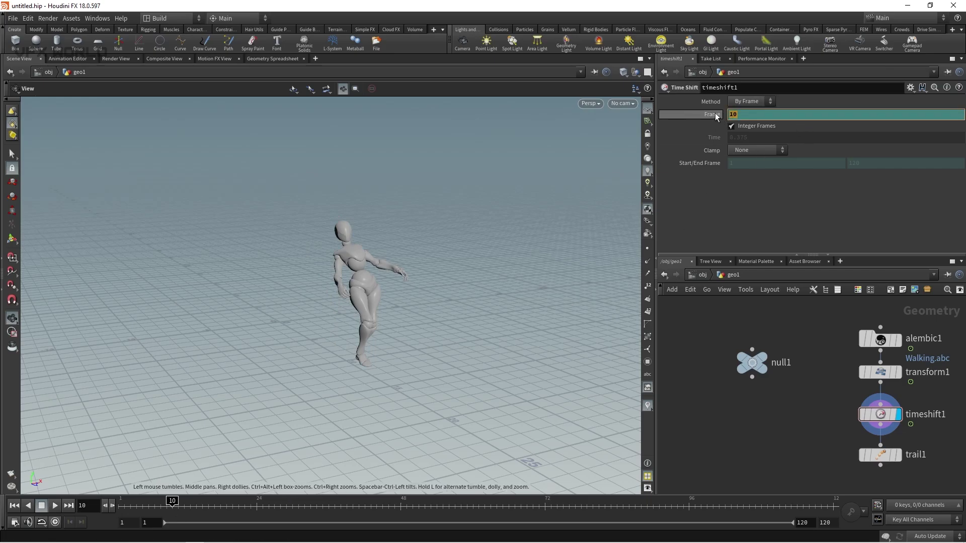
pyautogui.click(716, 115)
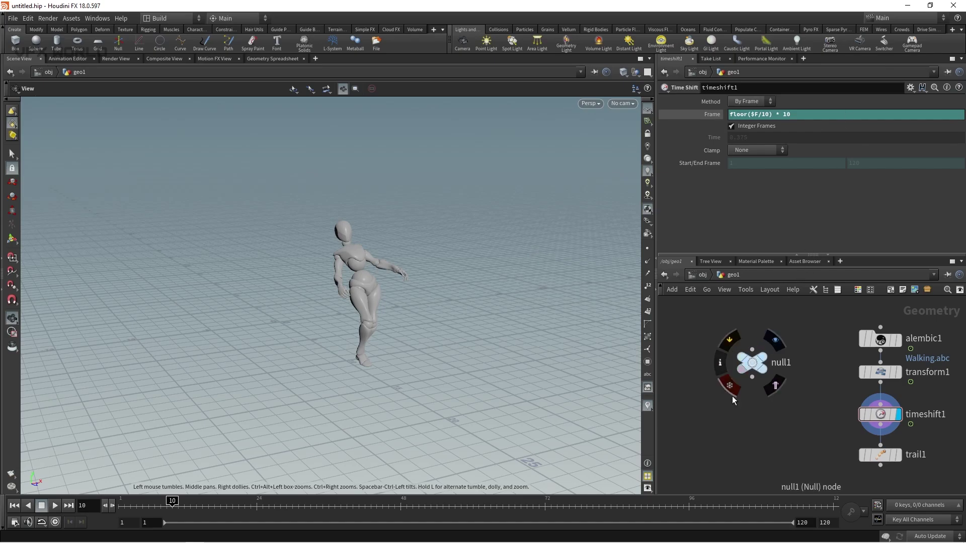
# Display the Trail node and scrub the animation back to frame 1 to check the spaced copies.
pyautogui.moveTo(789, 364); pyautogui.dragTo(789, 346, button='middle')
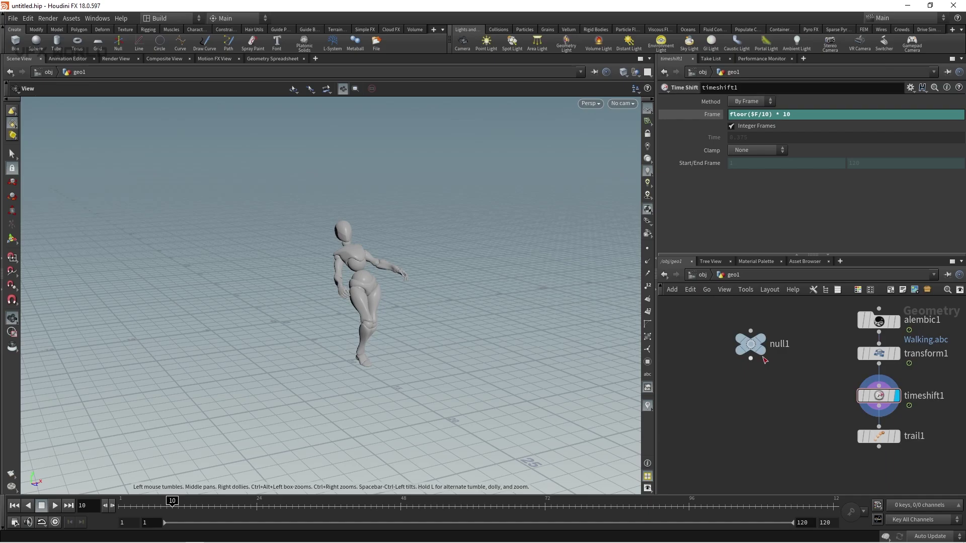
pyautogui.click(898, 437)
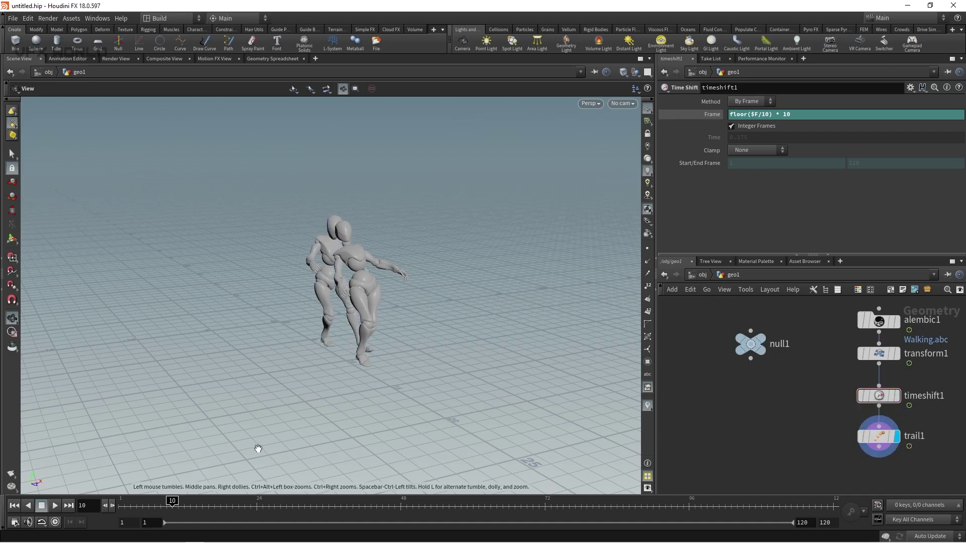
pyautogui.moveTo(200, 504); pyautogui.dragTo(122, 506)
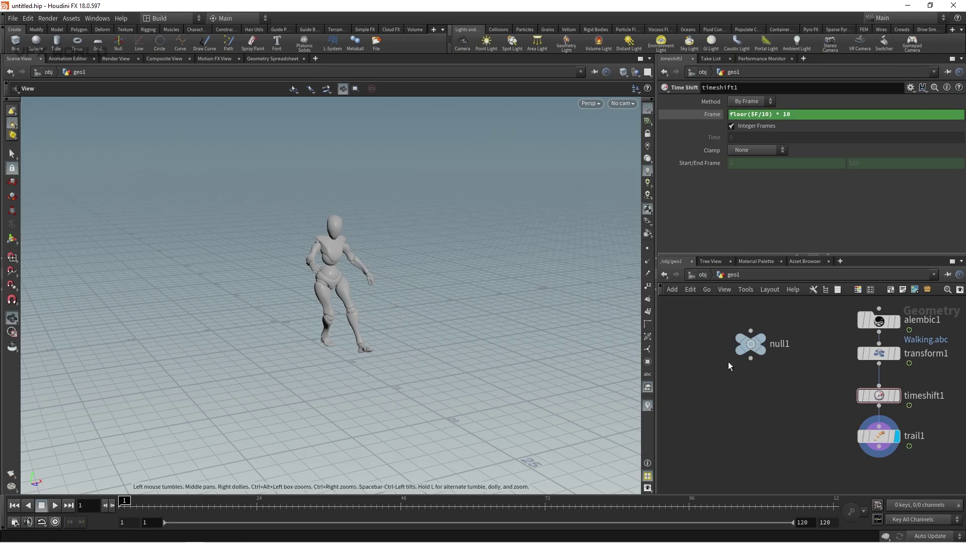
# Copy the Null's integer parameter and paste it as a relative reference over the divisor 10 in the Time Shift's frame expression.
pyautogui.click(750, 343)
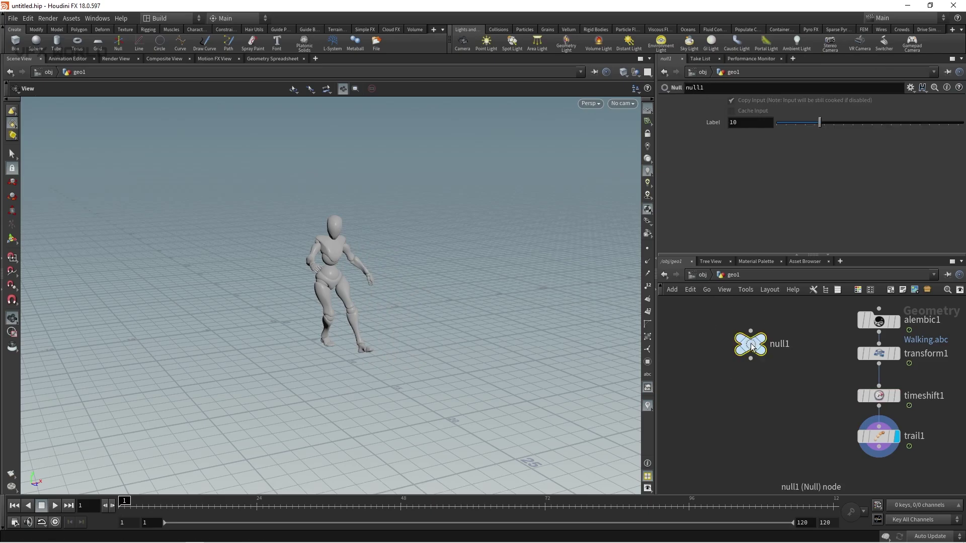
pyautogui.rightClick(746, 124)
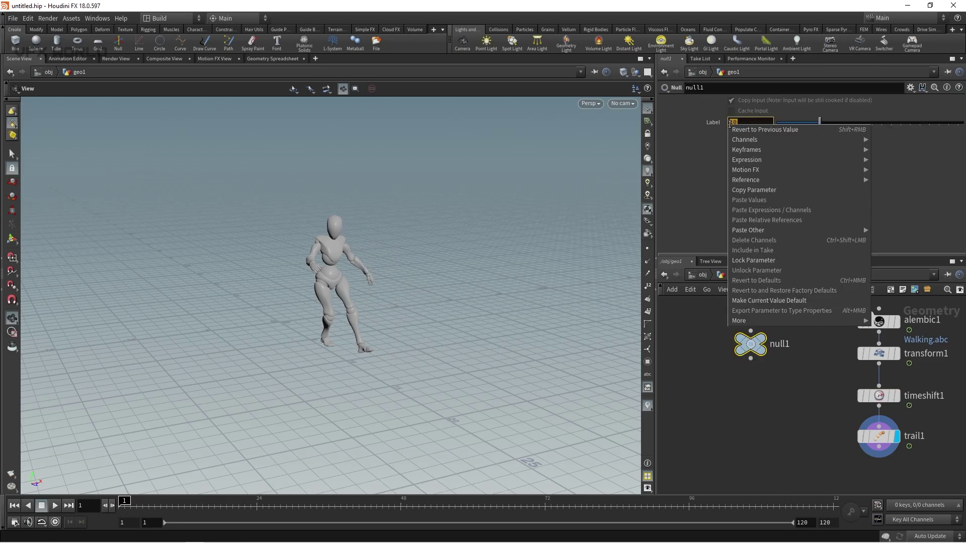
pyautogui.click(746, 192)
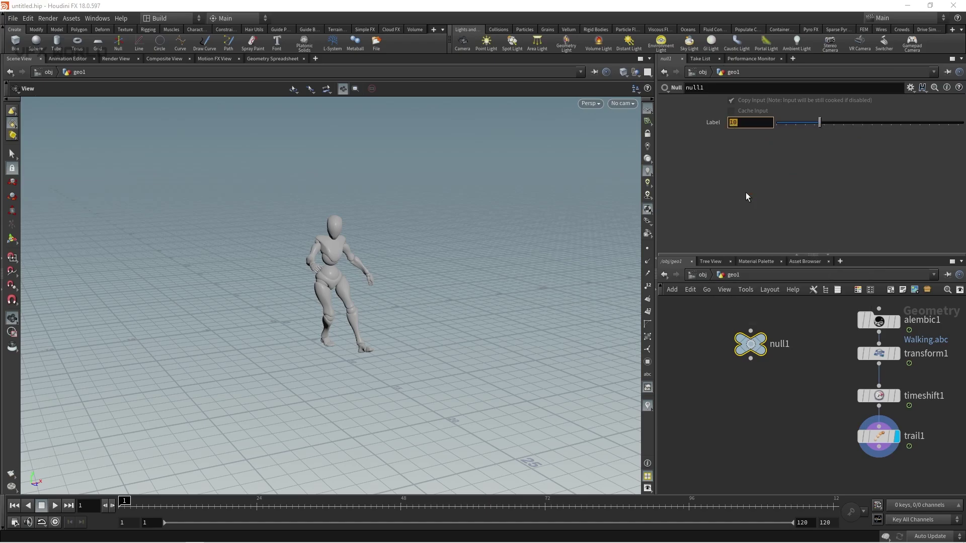
pyautogui.click(888, 396)
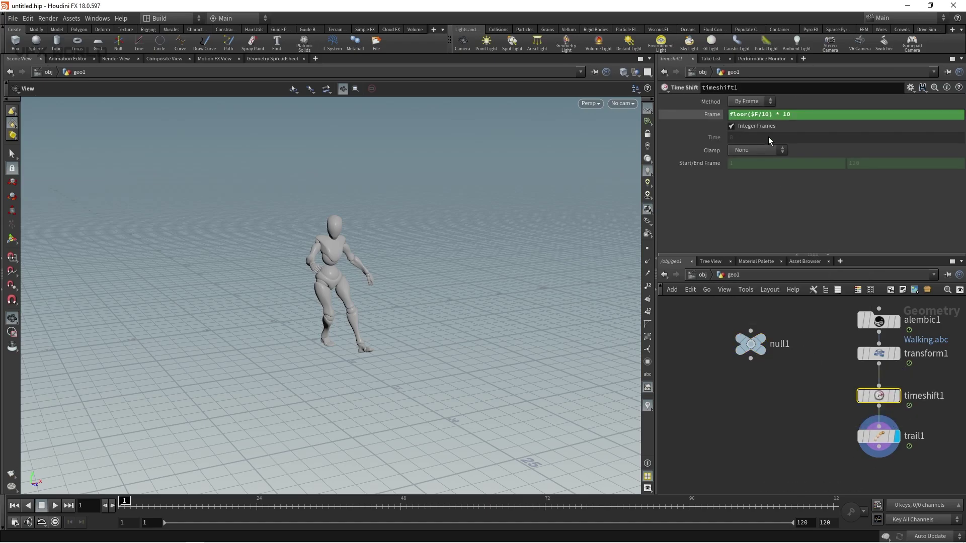
pyautogui.doubleClick(766, 115)
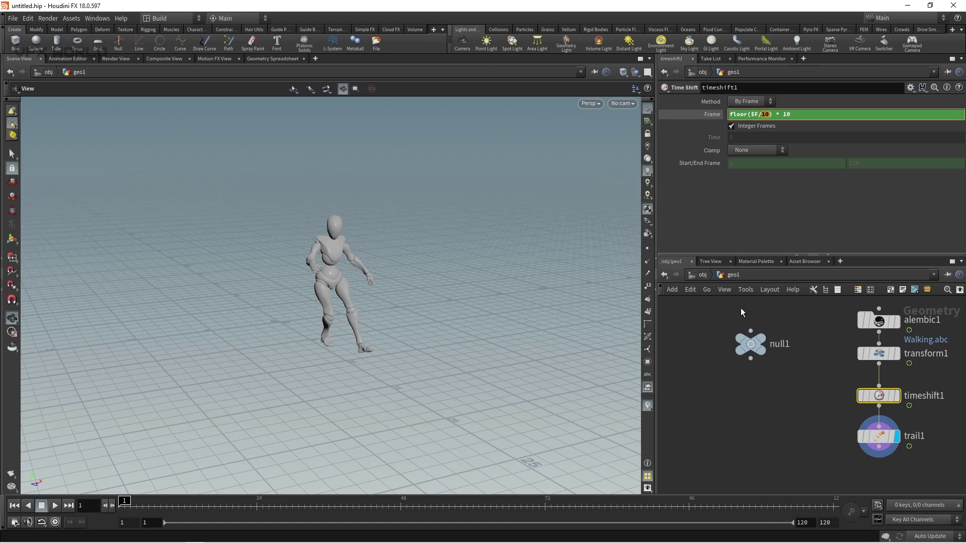
pyautogui.rightClick(765, 113)
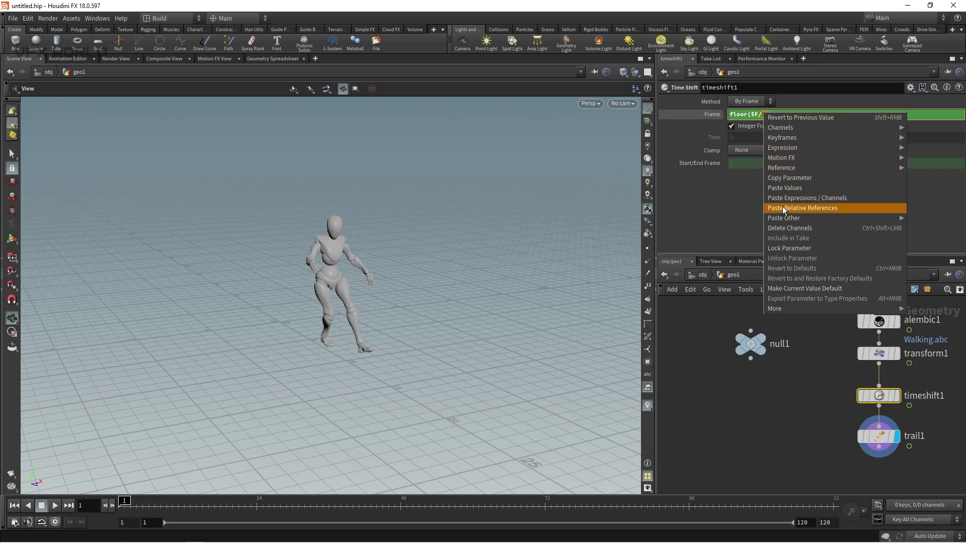
pyautogui.click(820, 208)
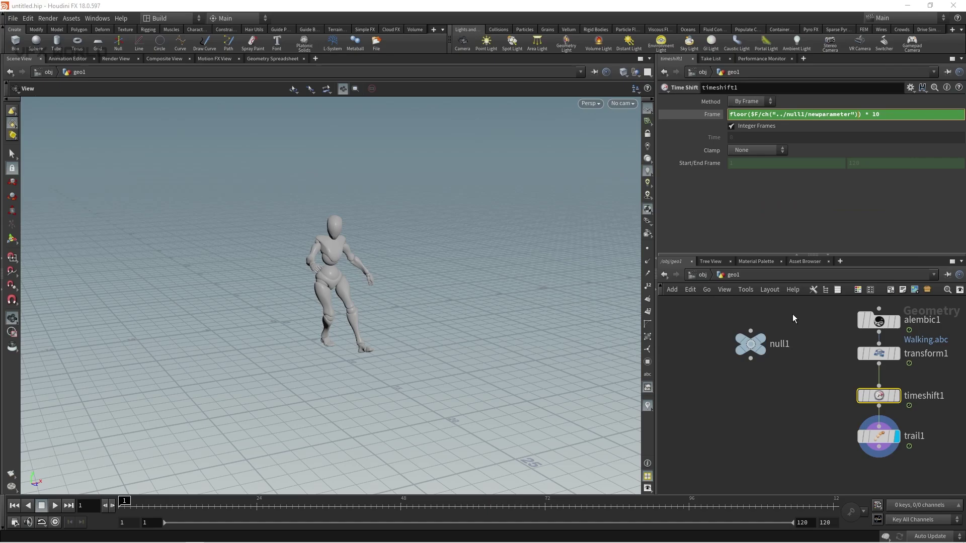
# Replace the multiplier 10 in the Time Shift's frame expression with a relative reference to the Null's integer parameter.
pyautogui.doubleClick(876, 115)
pyautogui.rightClick(877, 114)
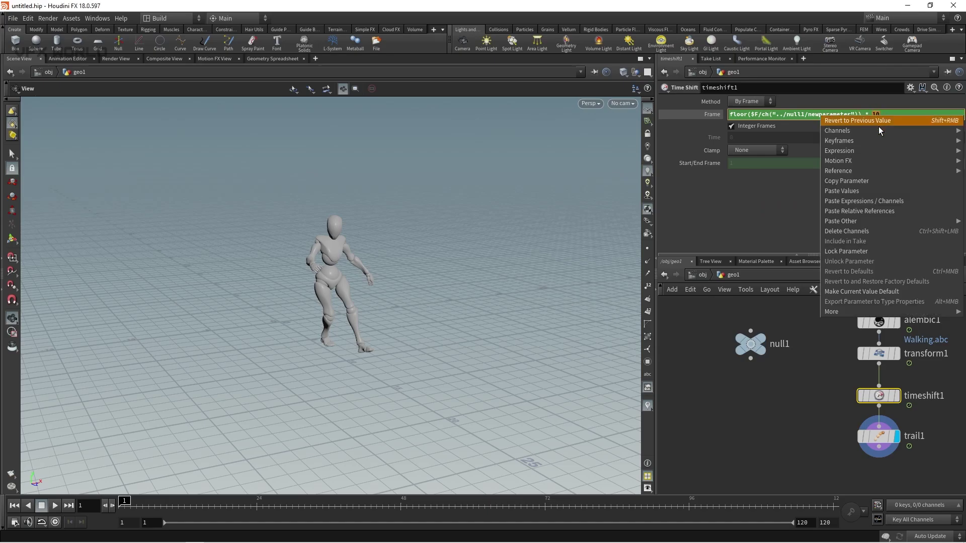
pyautogui.click(852, 211)
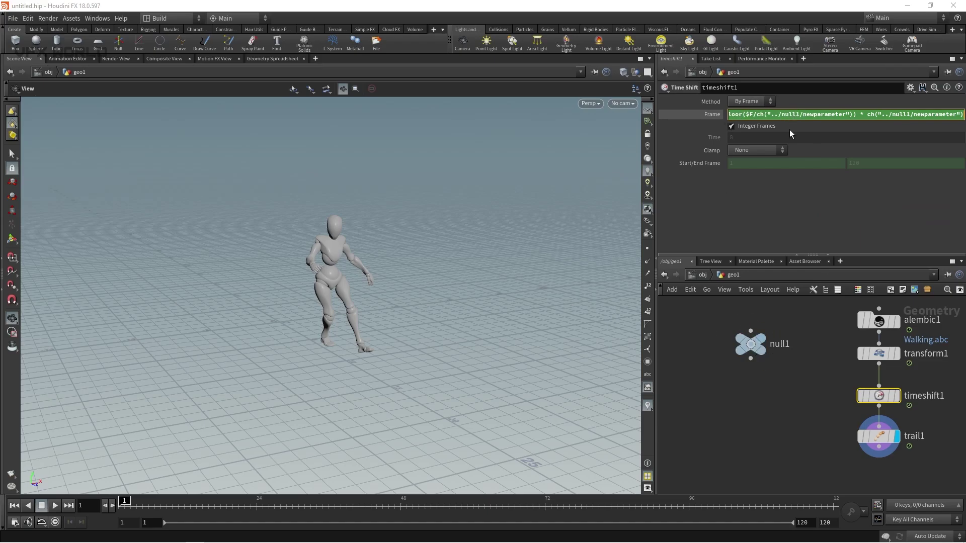
pyautogui.click(751, 330)
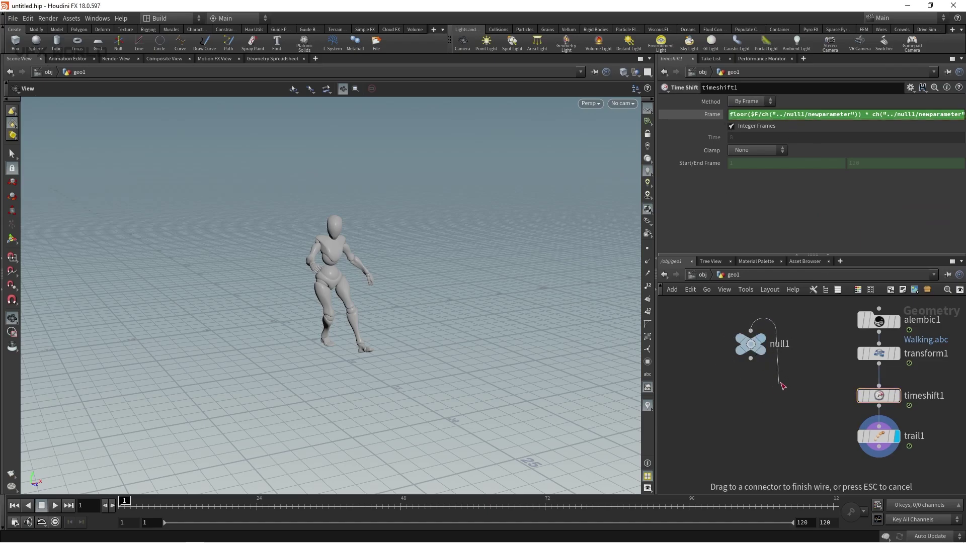
pyautogui.press('Escape')
# Scrub the animation to frame 30 to check the spaced copies and inspect the Trail node's settings.
pyautogui.moveTo(124, 501); pyautogui.dragTo(292, 501)
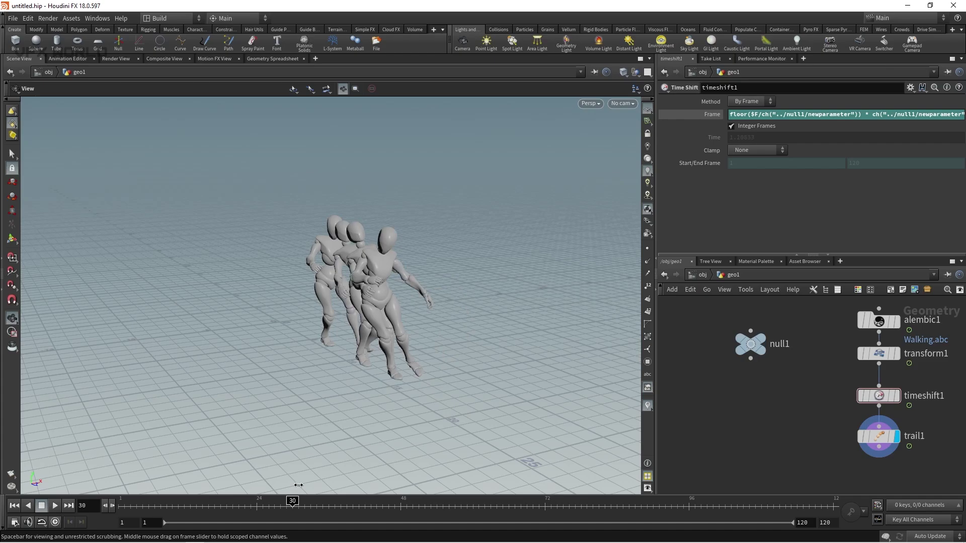
pyautogui.click(882, 443)
pyautogui.click(730, 128)
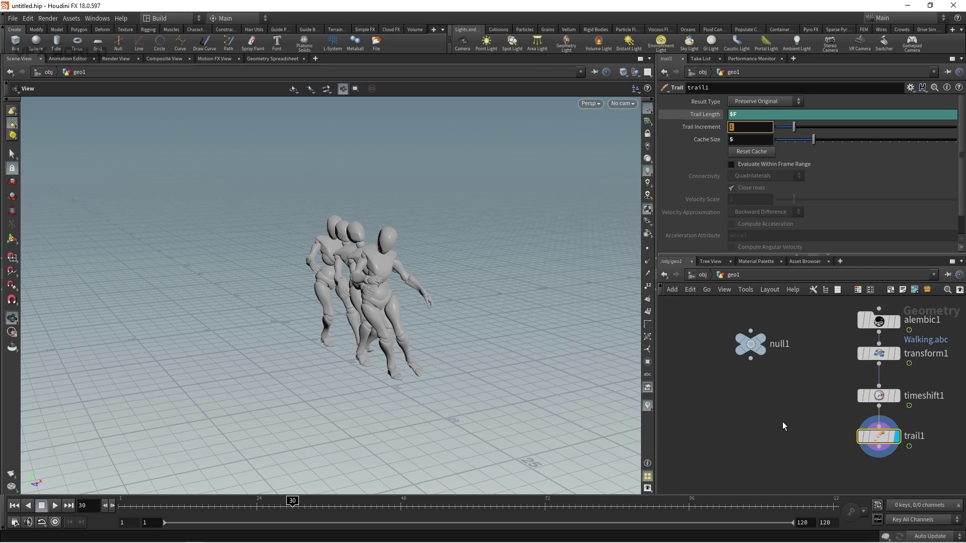
# Set the Null's integer parameter to 1 and scrub to frame 33 to check the dense trail.
pyautogui.click(751, 344)
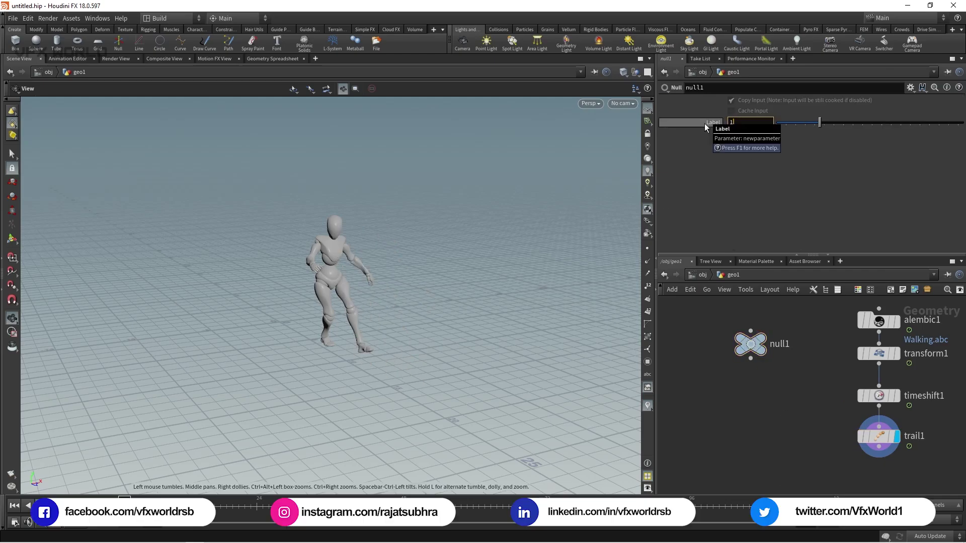
pyautogui.write('1')
pyautogui.press('Return')
pyautogui.moveTo(125, 502); pyautogui.dragTo(310, 489)
pyautogui.moveTo(324, 335); pyautogui.dragTo(411, 332)
# Move the Null aside, add a Merge node and connect the outputs of alembic1 and trail1 to it.
pyautogui.moveTo(750, 344); pyautogui.dragTo(729, 340)
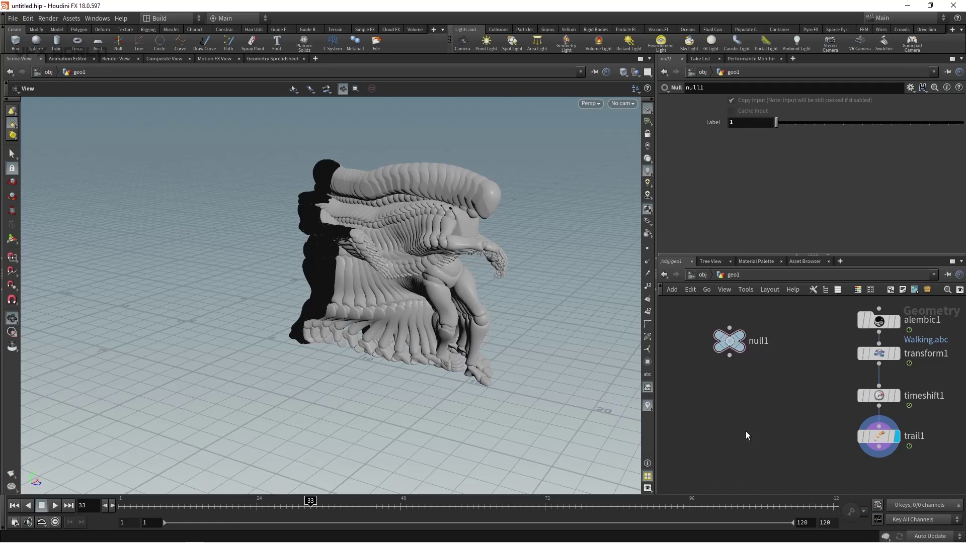
pyautogui.press('Tab')
pyautogui.write('merg')
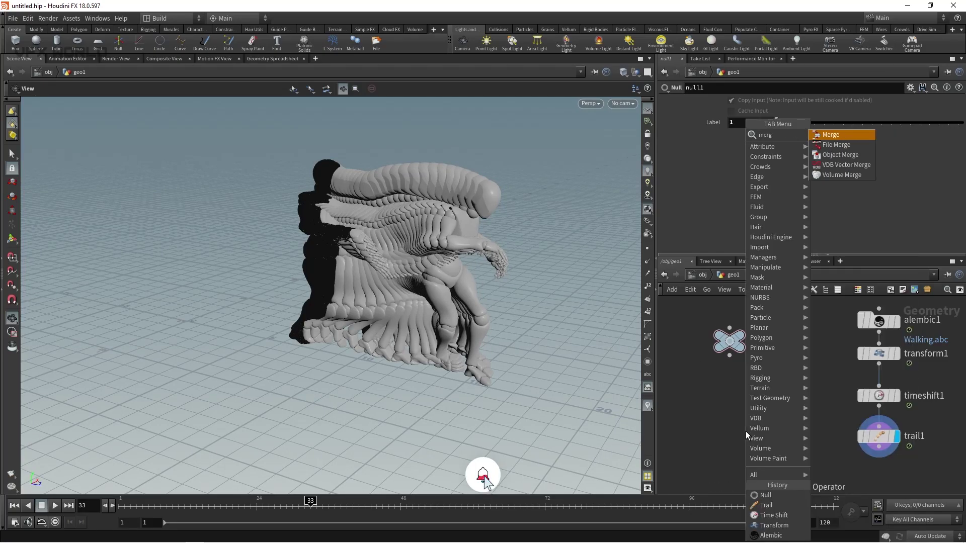
pyautogui.press('Return')
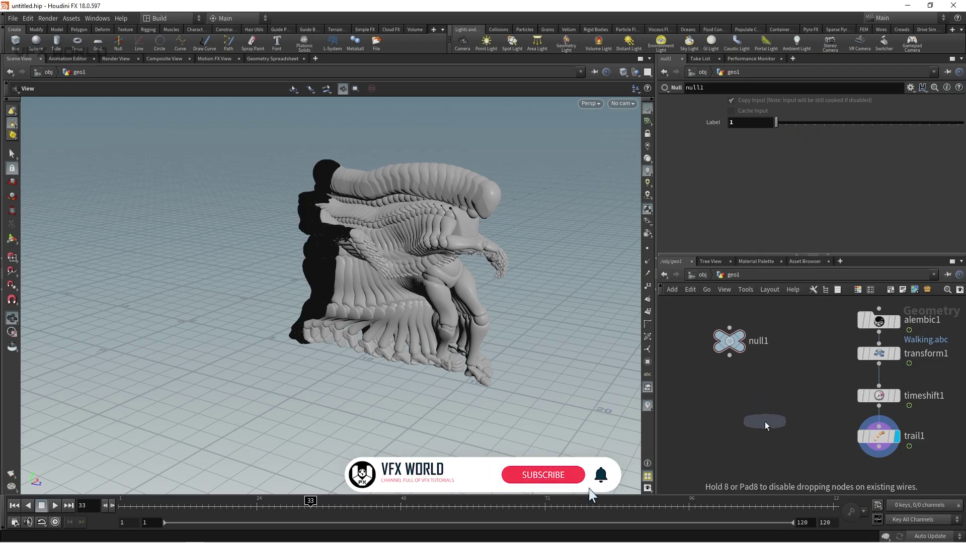
pyautogui.click(764, 422)
pyautogui.click(879, 332)
pyautogui.click(784, 419)
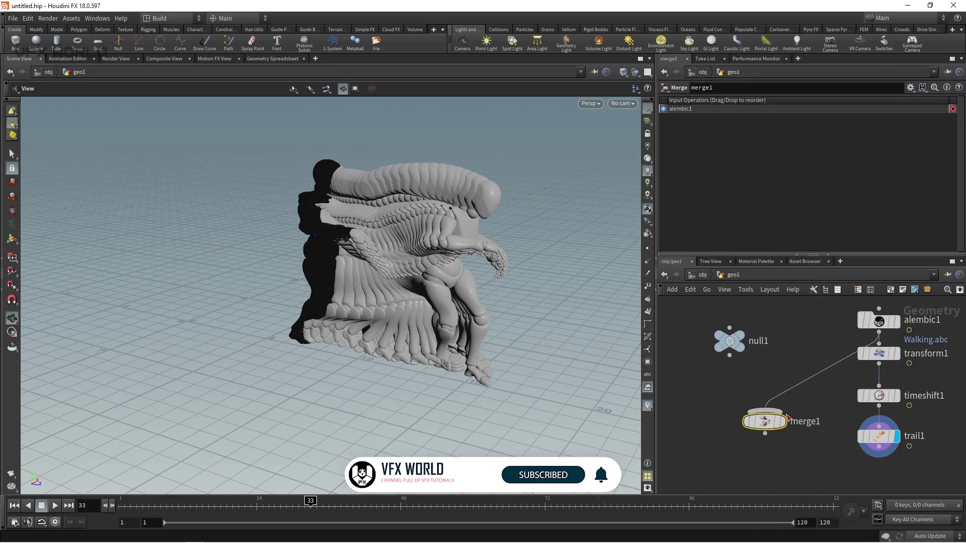
pyautogui.click(879, 449)
pyautogui.click(785, 423)
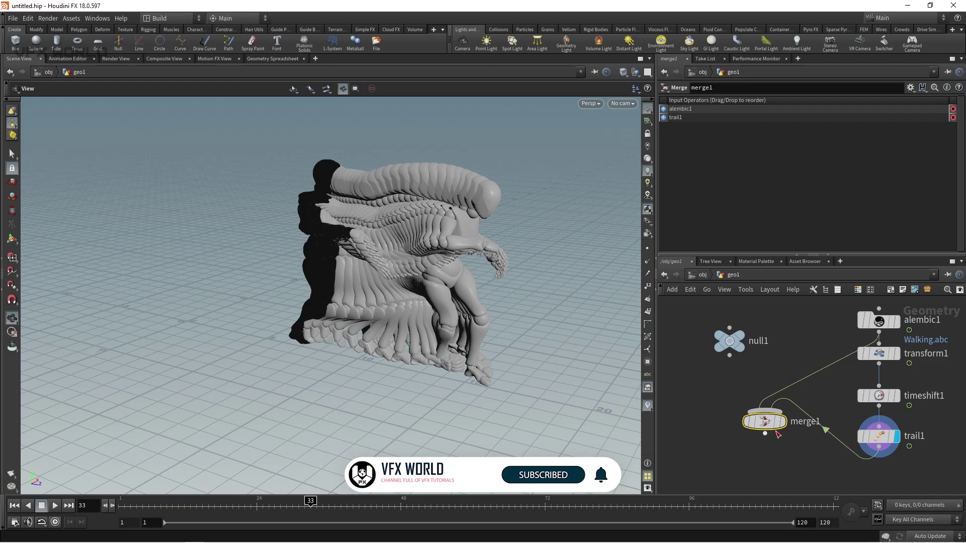
# Move the Merge node below the Trail node, display its result and scrub back to frame 6.
pyautogui.moveTo(764, 423); pyautogui.dragTo(758, 476)
pyautogui.moveTo(730, 400); pyautogui.dragTo(728, 389, button='middle')
pyautogui.moveTo(256, 503); pyautogui.dragTo(149, 498)
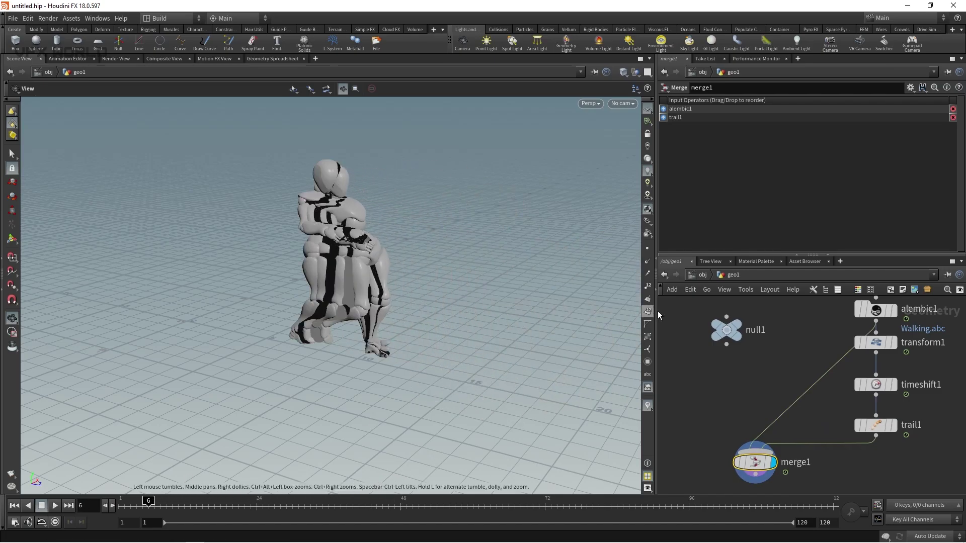
# Set the Null's integer parameter to 5 and scrub to frame 120 to examine the spaced copies up close.
pyautogui.click(729, 331)
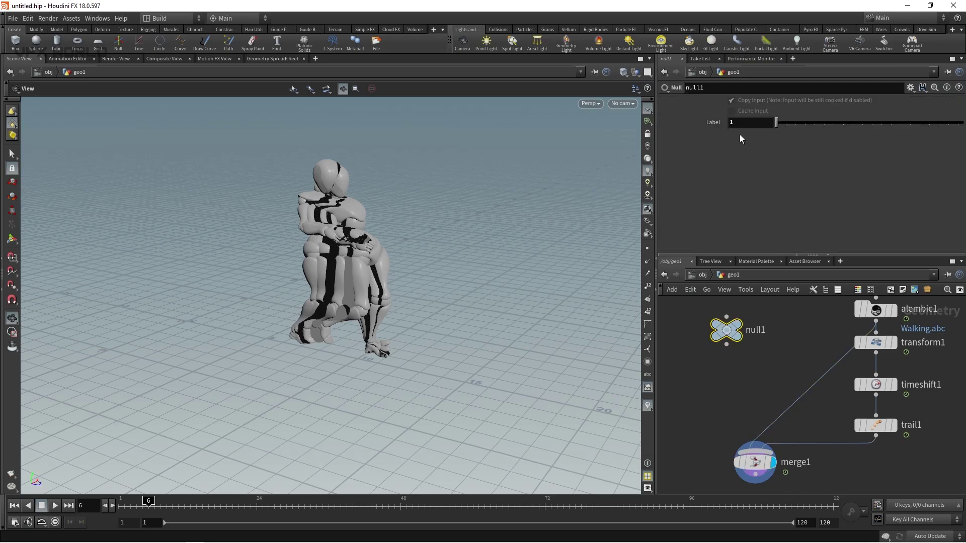
pyautogui.write('5')
pyautogui.press('Return')
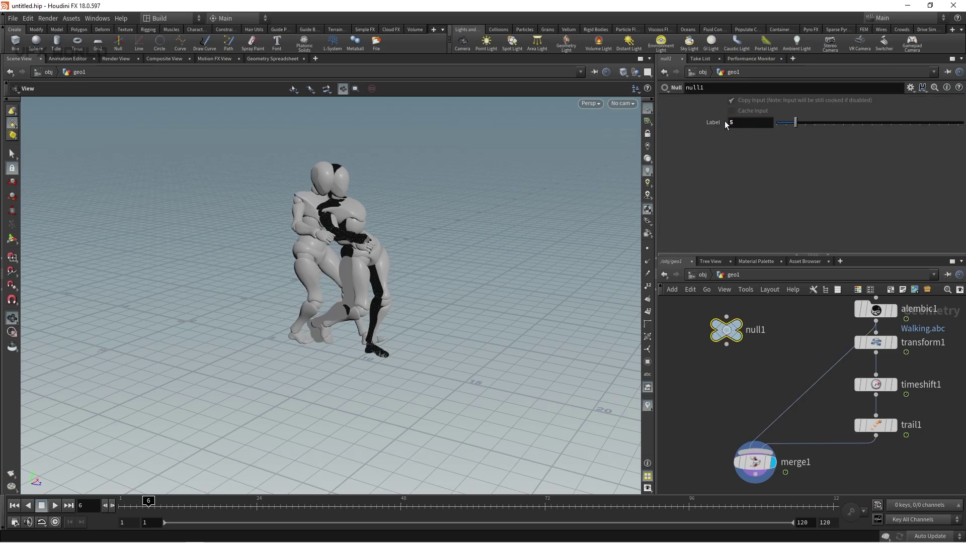
pyautogui.moveTo(153, 496); pyautogui.dragTo(467, 462)
pyautogui.moveTo(518, 277); pyautogui.dragTo(352, 326)
pyautogui.moveTo(469, 501); pyautogui.dragTo(845, 465)
pyautogui.moveTo(455, 316); pyautogui.dragTo(306, 328, button='middle')
pyautogui.moveTo(307, 328); pyautogui.dragTo(422, 360)
pyautogui.moveTo(427, 317); pyautogui.dragTo(400, 275)
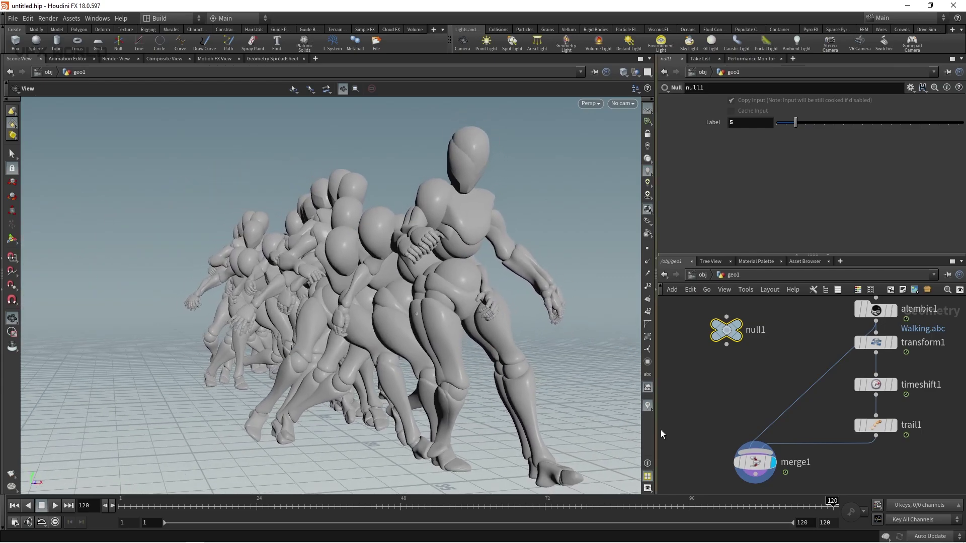
# Scrub from frame 1 to frame 41 to review the merged trail and inspect the Trail node's settings.
pyautogui.moveTo(768, 510); pyautogui.dragTo(121, 505)
pyautogui.moveTo(284, 351); pyautogui.dragTo(425, 291, button='right')
pyautogui.moveTo(226, 359); pyautogui.dragTo(271, 376)
pyautogui.moveTo(322, 374); pyautogui.dragTo(408, 475, button='middle')
pyautogui.moveTo(121, 500)
pyautogui.mouseDown()
pyautogui.moveTo(376, 501)
pyautogui.moveTo(359, 498)
pyautogui.mouseUp()
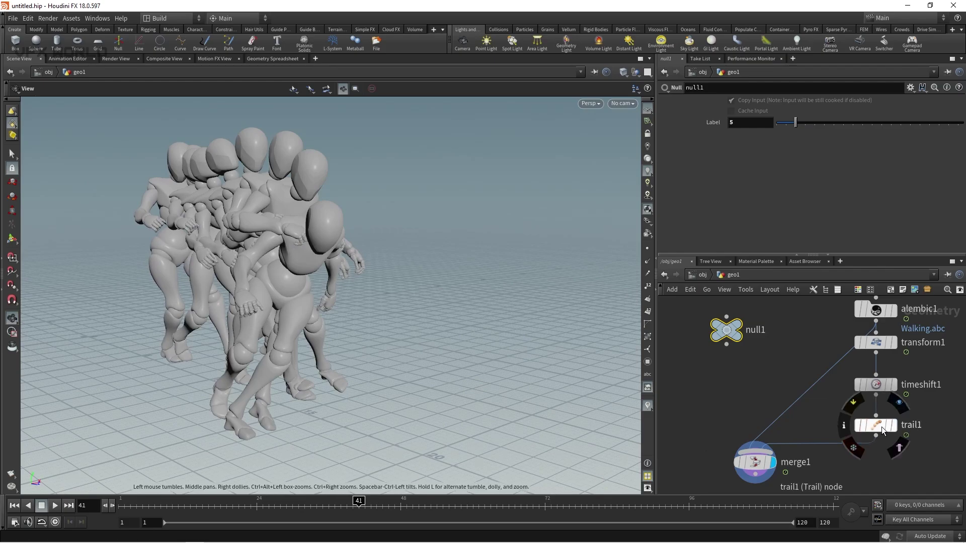
pyautogui.click(882, 431)
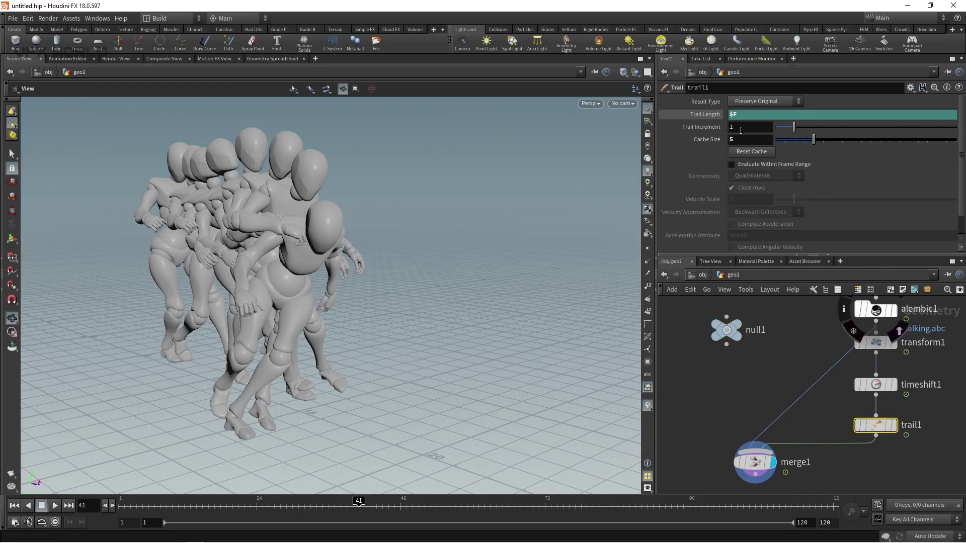
# Set the Null's integer parameter to 1 and scrub to frame 39 to check the merged trail.
pyautogui.click(727, 337)
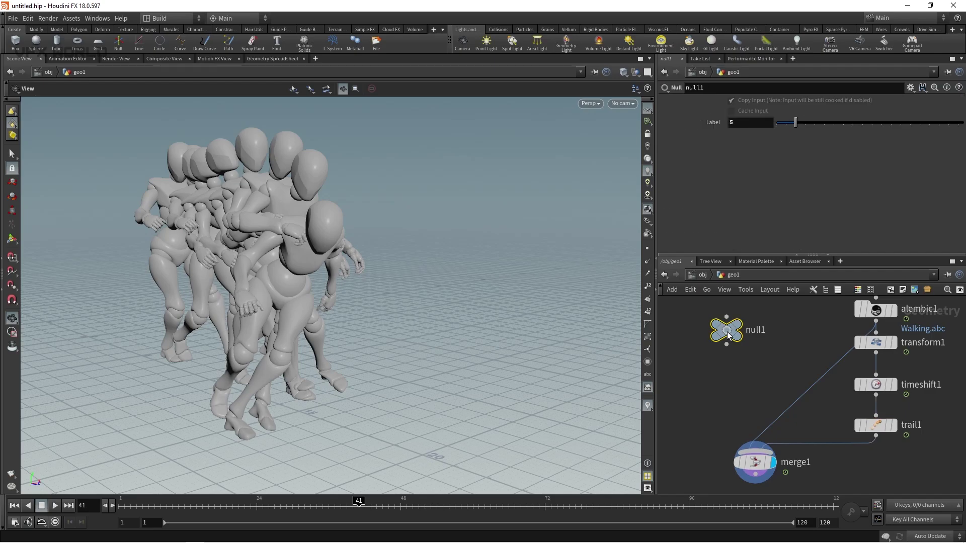
pyautogui.write('1')
pyautogui.press('Return')
pyautogui.moveTo(269, 325); pyautogui.dragTo(282, 323, button='right')
pyautogui.moveTo(246, 502); pyautogui.dragTo(352, 503)
pyautogui.moveTo(277, 514); pyautogui.dragTo(347, 502)
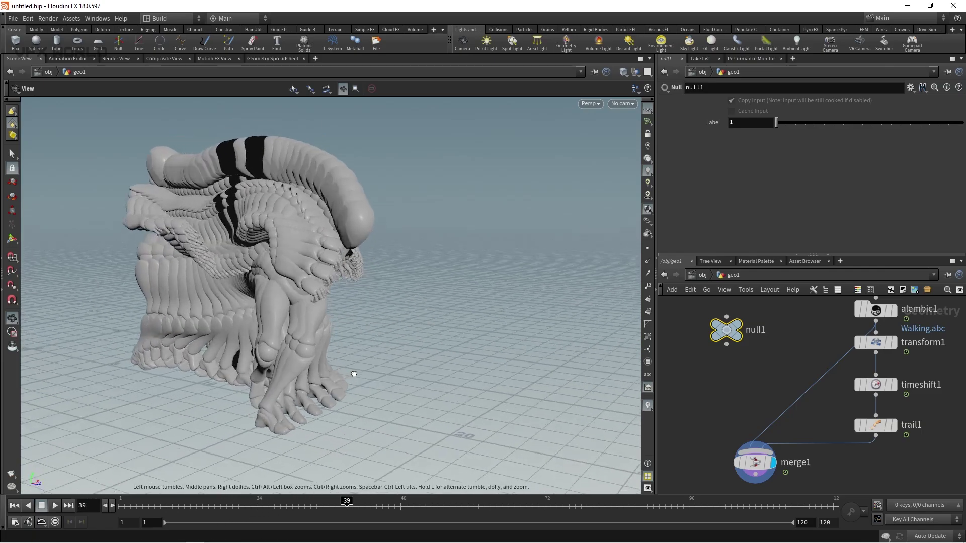